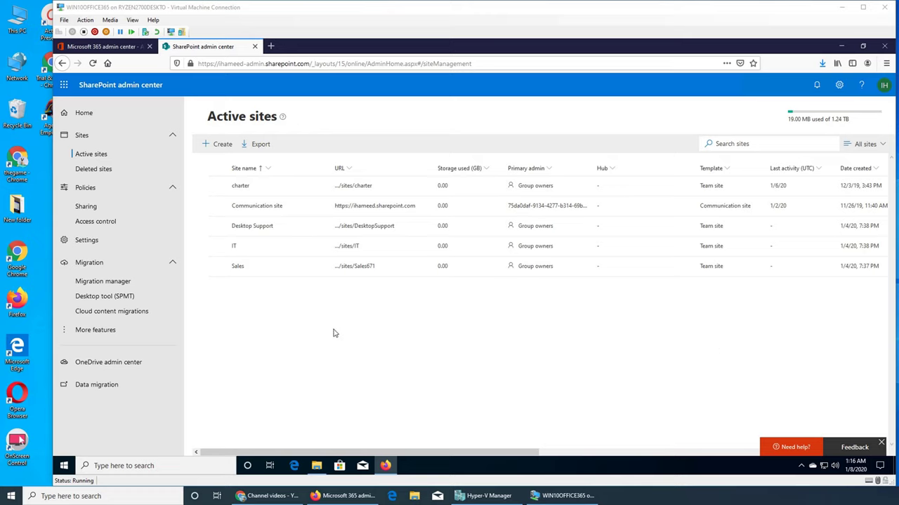
Open the organization-level Sharing policies and set OneDrive external sharing to New and existing guests.
click(85, 206)
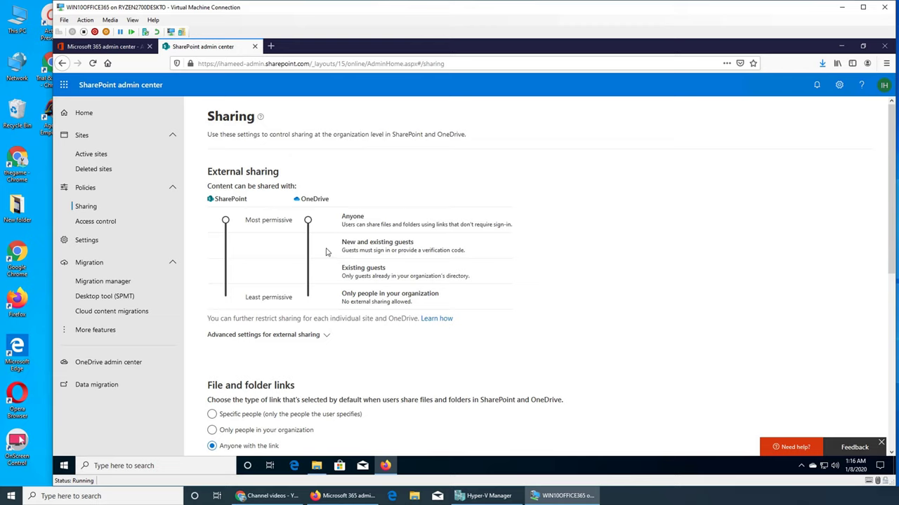
mouse_move(308, 222)
mouse_down()
mouse_move(307, 298)
mouse_move(311, 219)
mouse_up()
drag(308, 220, 314, 240)
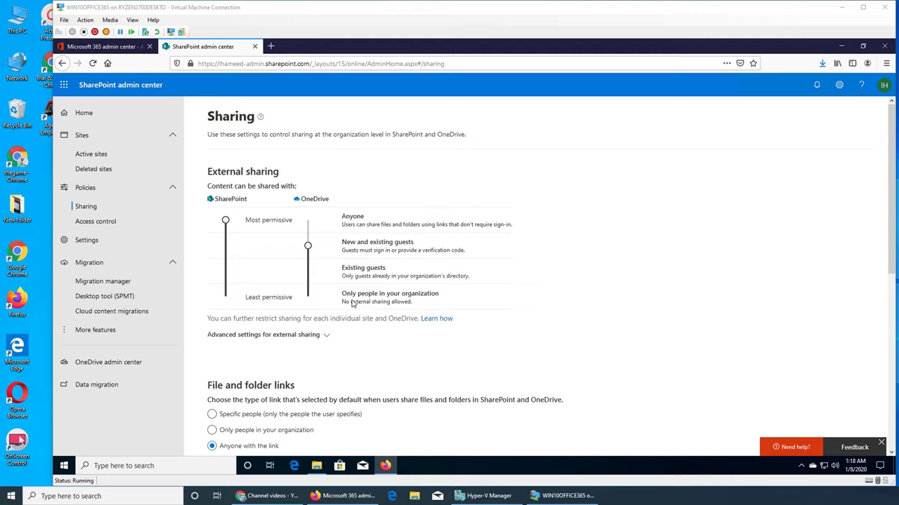
Restrict SharePoint and OneDrive external sharing to Only people in your organization.
click(225, 222)
drag(225, 222, 226, 298)
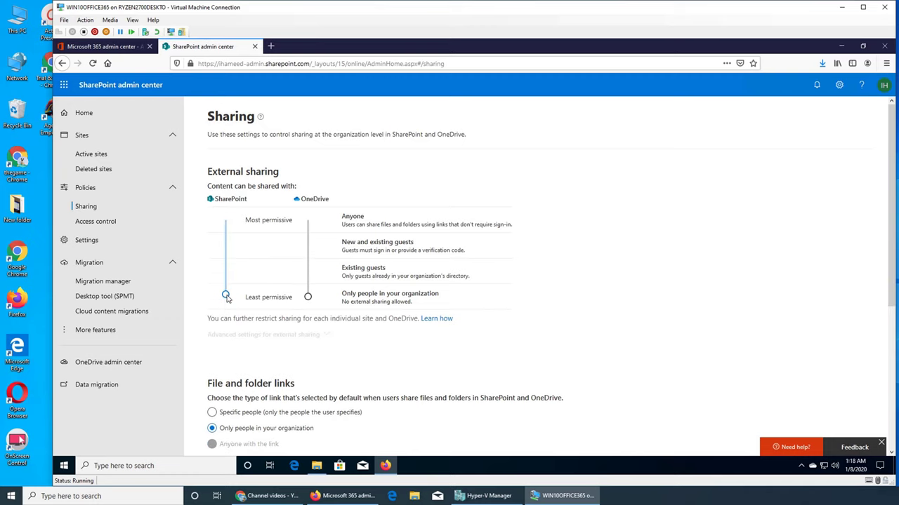
click(308, 297)
Set the external sharing level of both SharePoint and OneDrive to Existing guests.
drag(225, 297, 226, 271)
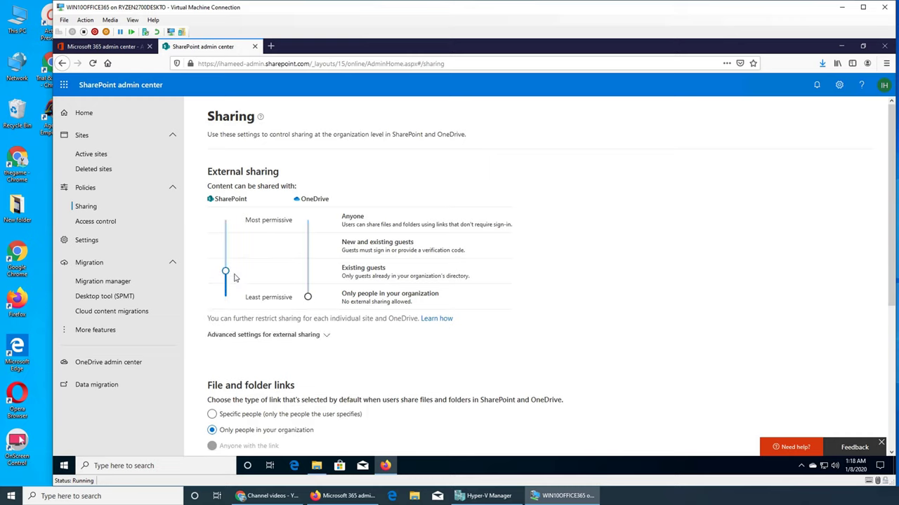
drag(308, 297, 307, 271)
click(229, 275)
click(307, 274)
mouse_move(314, 274)
mouse_down()
mouse_move(309, 297)
mouse_move(307, 270)
mouse_up()
Raise the external sharing level of both SharePoint and OneDrive to Anyone, the most permissive option.
drag(225, 272, 227, 245)
drag(307, 272, 308, 245)
click(224, 256)
drag(225, 247, 226, 226)
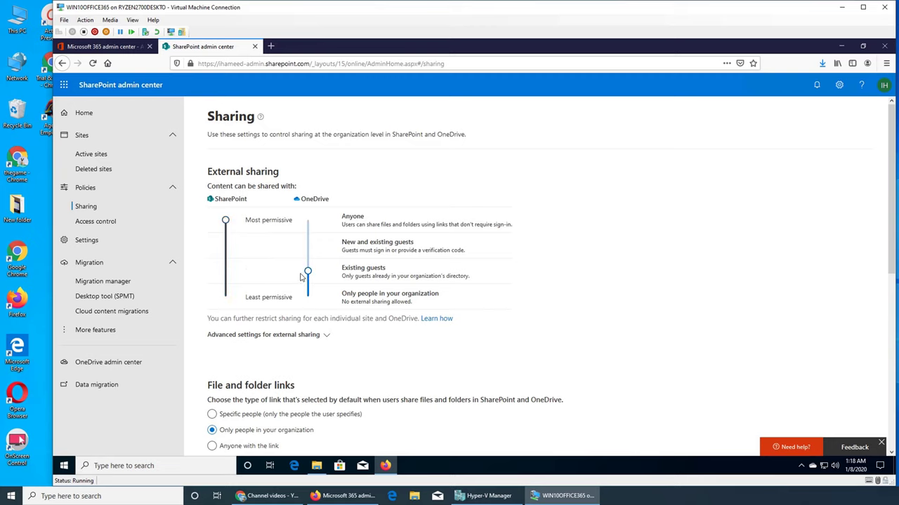
drag(309, 273, 307, 220)
Open the help article on further restricting sharing for individual sites, skim its instructions and close it.
click(431, 320)
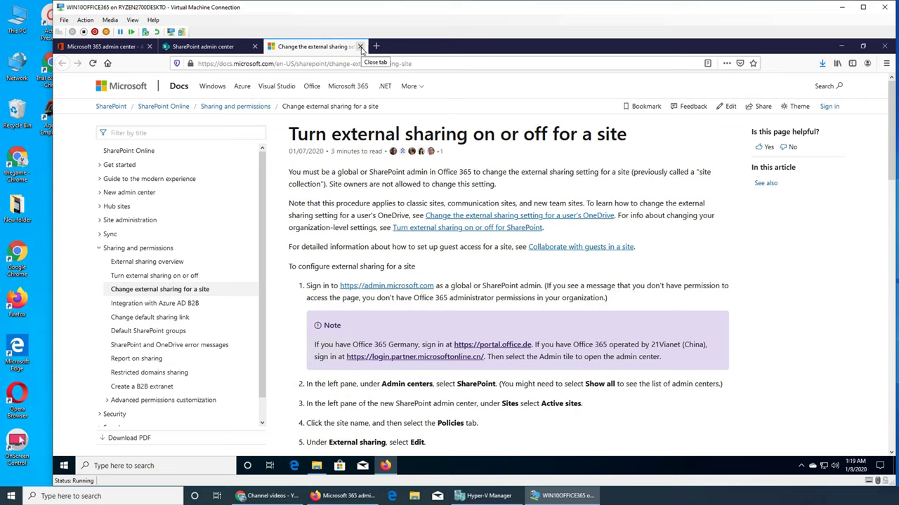
scroll(457, 183, down, 5)
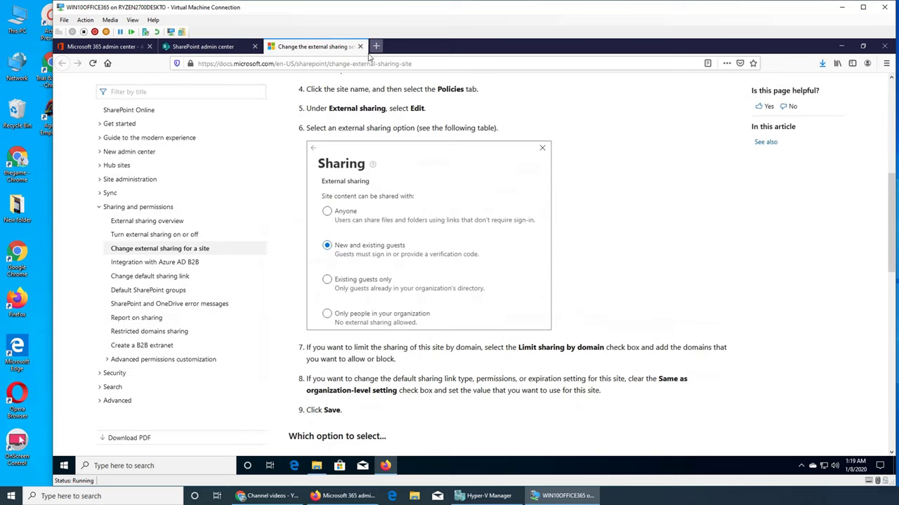
click(360, 46)
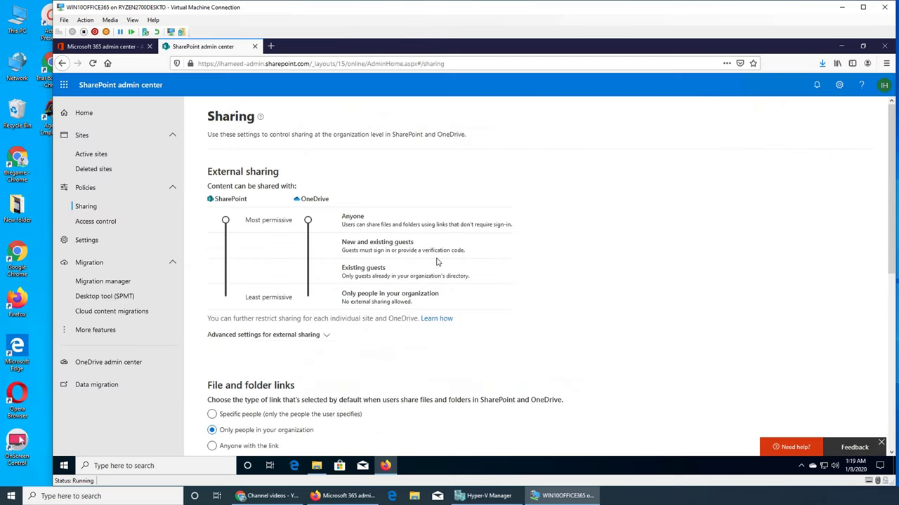
Limit external sharing to the allowed domain macys.com in the advanced settings, and turn the domain limit back off.
scroll(437, 260, down, 2)
click(326, 176)
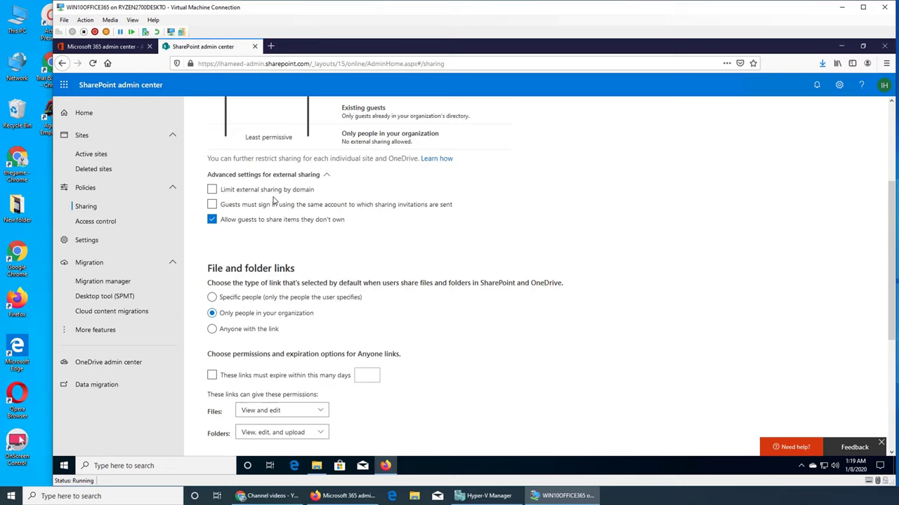
click(296, 193)
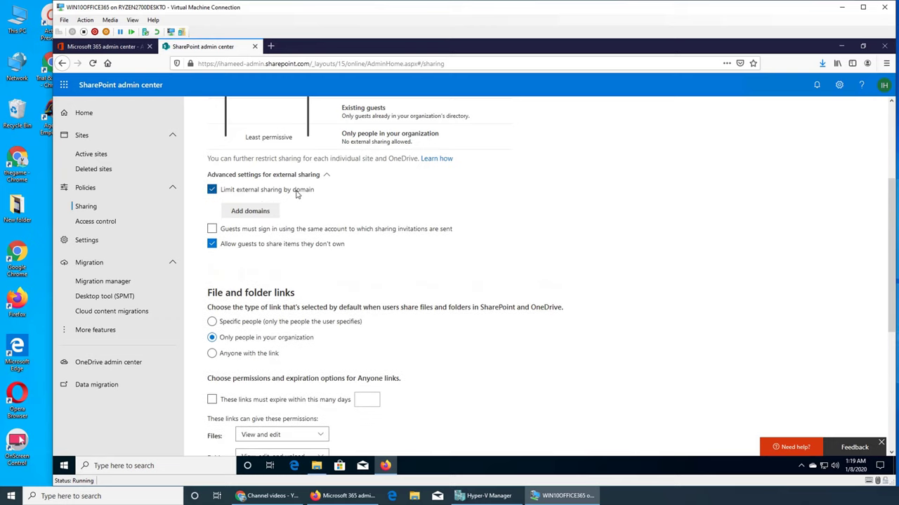
click(258, 210)
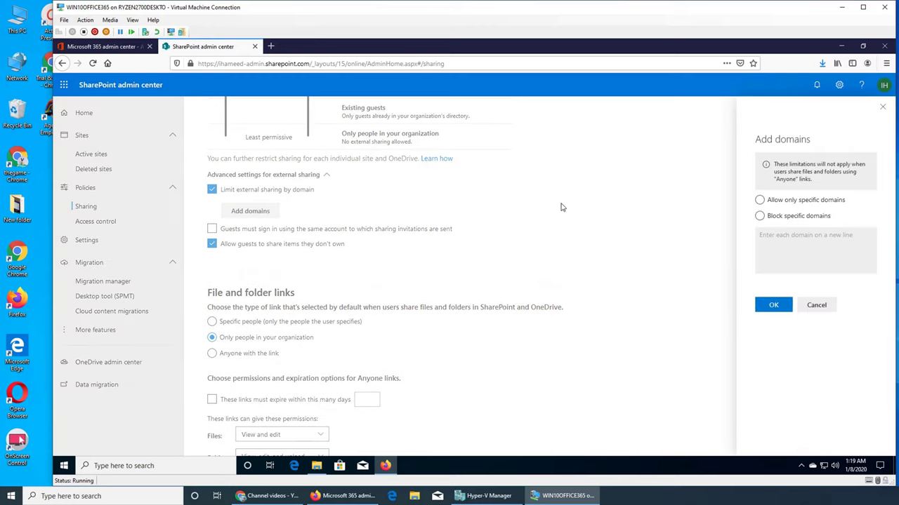
click(804, 201)
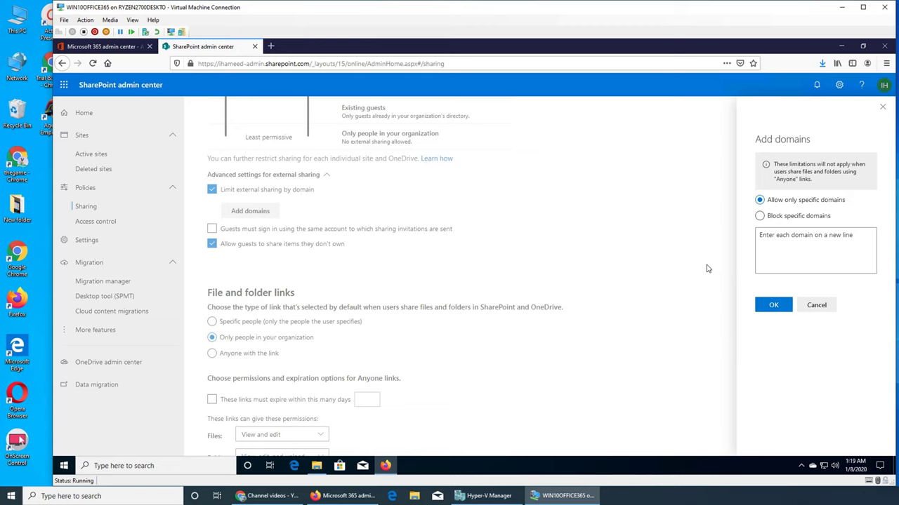
click(774, 243)
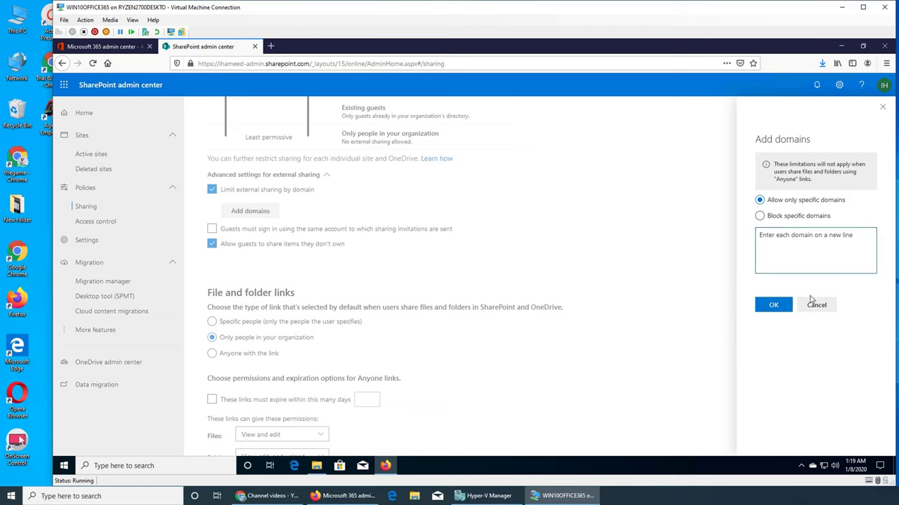
text(macys.com)
click(774, 305)
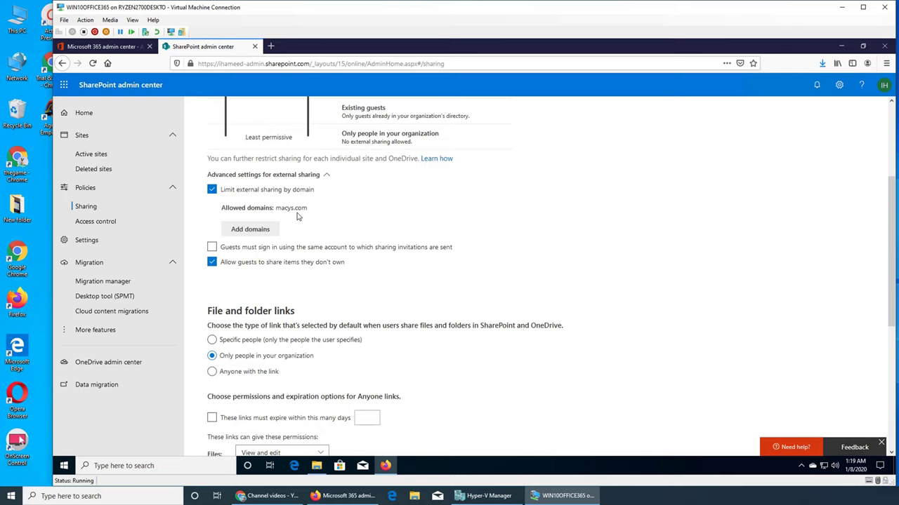
click(211, 189)
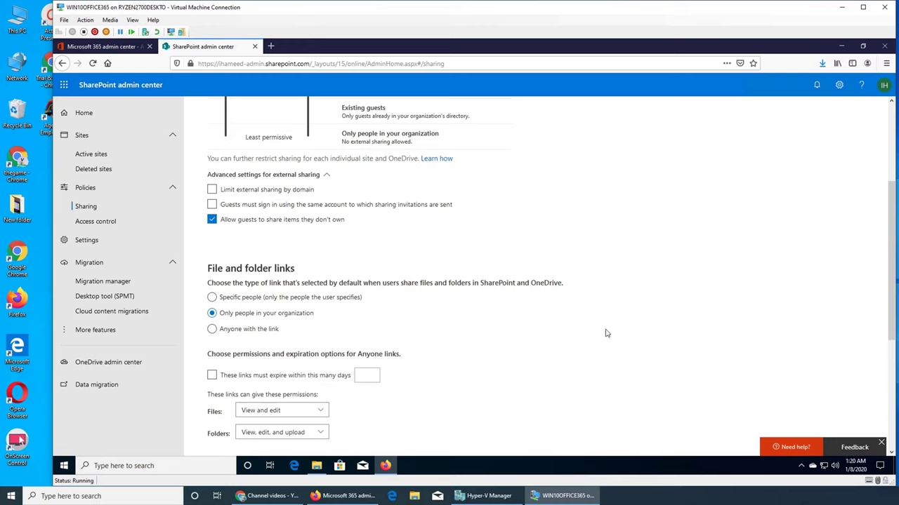
Examine the file and folder permission options available for Anyone links without changing them.
scroll(505, 274, down, 3)
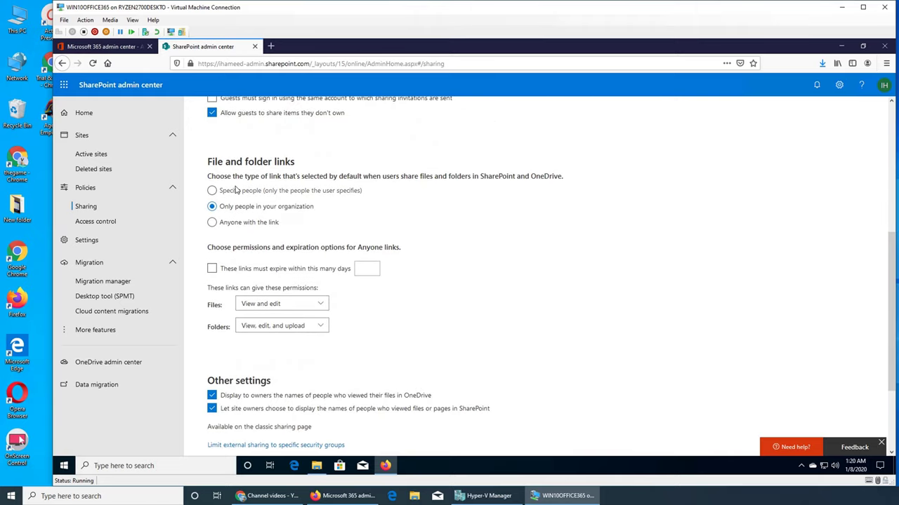
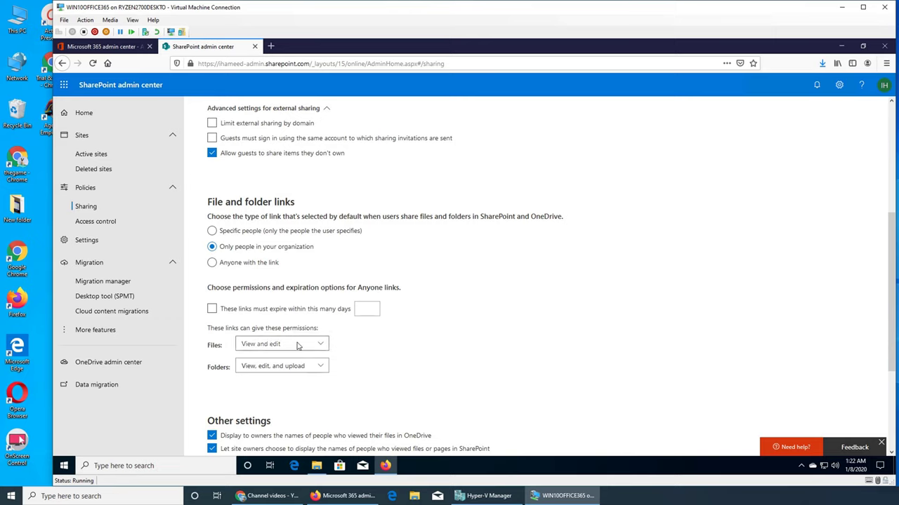
click(320, 344)
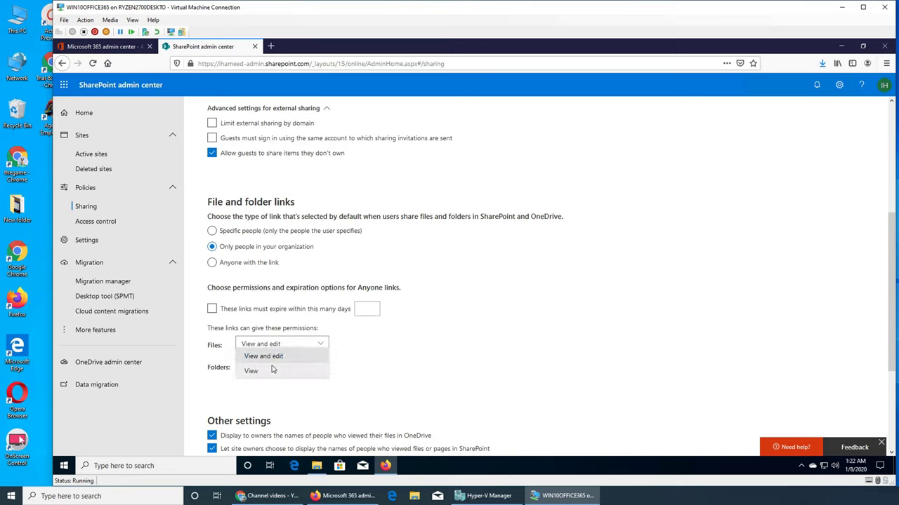
click(441, 311)
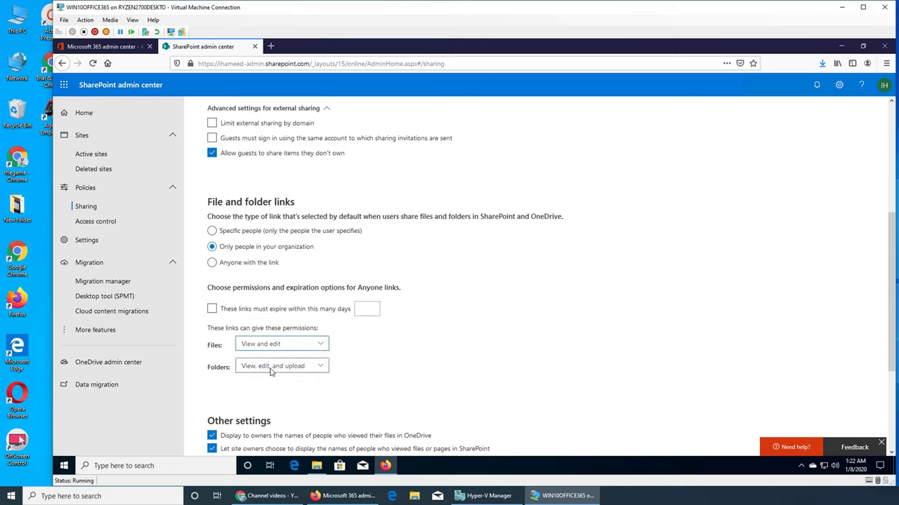
click(313, 369)
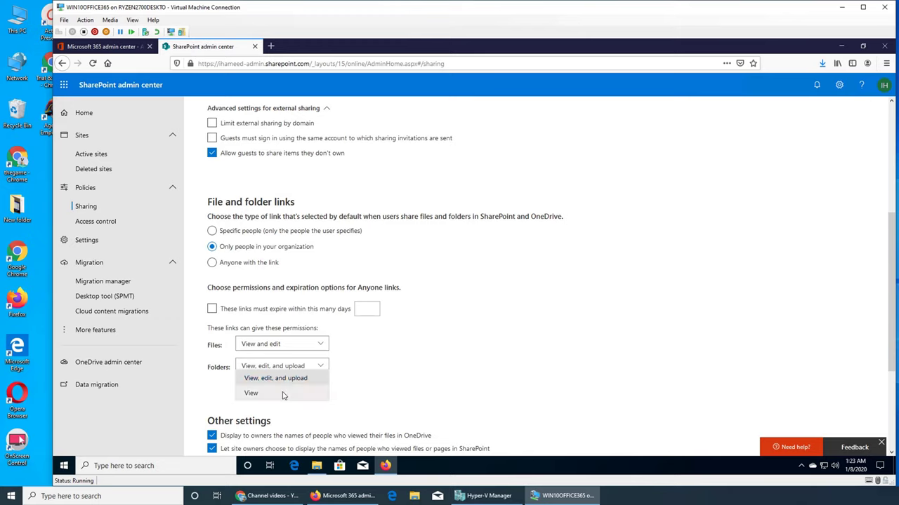
click(419, 365)
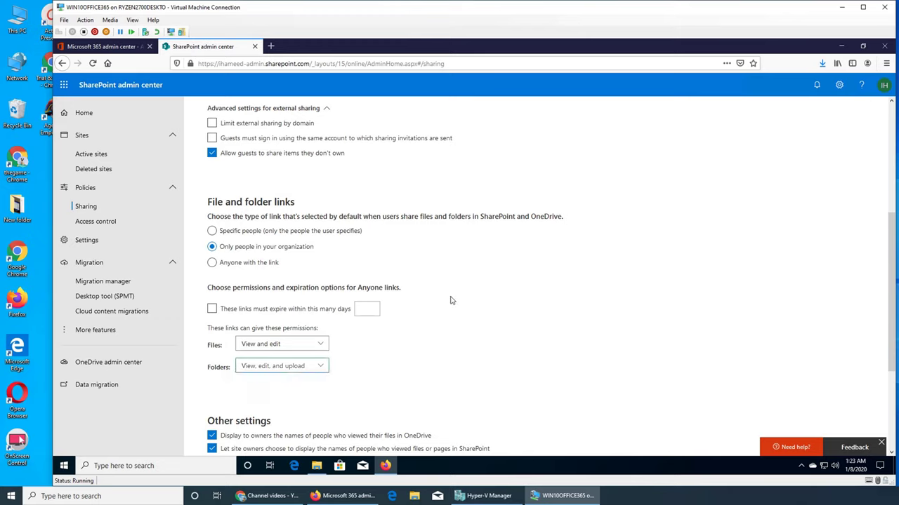
Open the classic sharing page for limiting external sharing to specific security groups and review all its settings.
scroll(457, 293, down, 3)
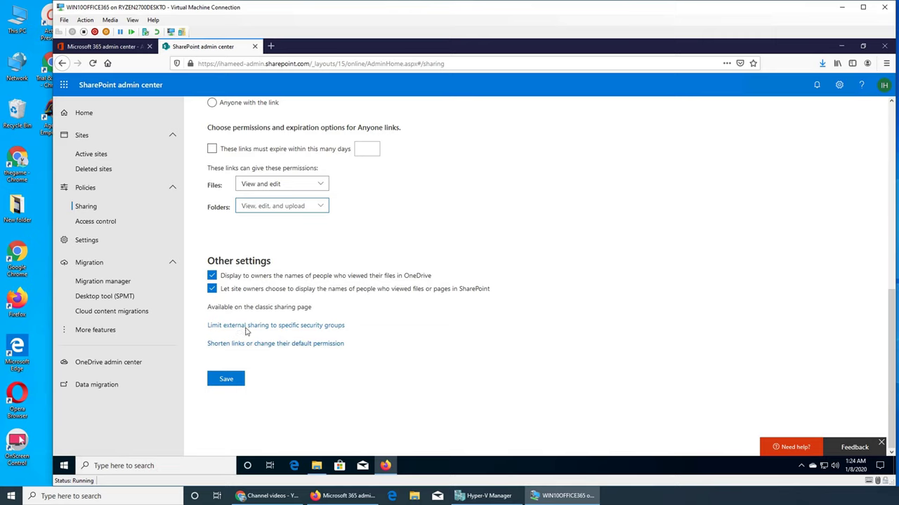
click(302, 327)
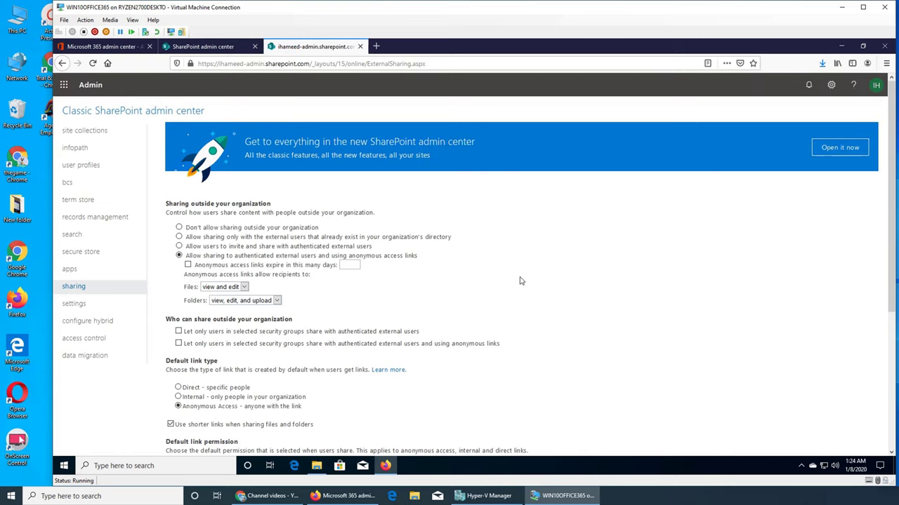
scroll(787, 115, down, 2)
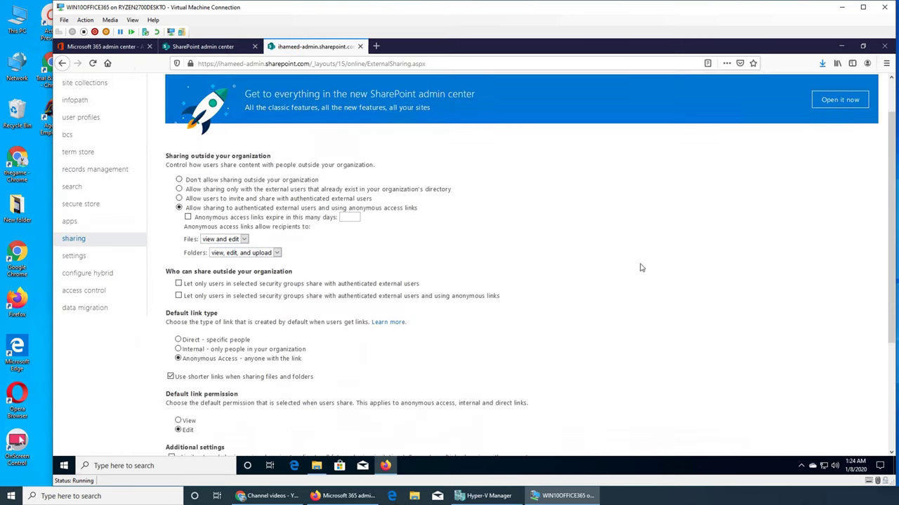
scroll(641, 267, down, 2)
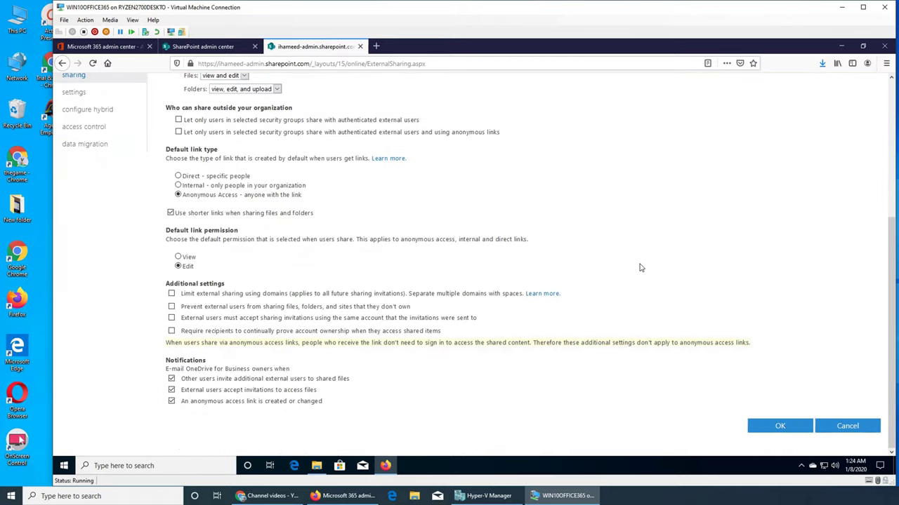
scroll(639, 267, up, 3)
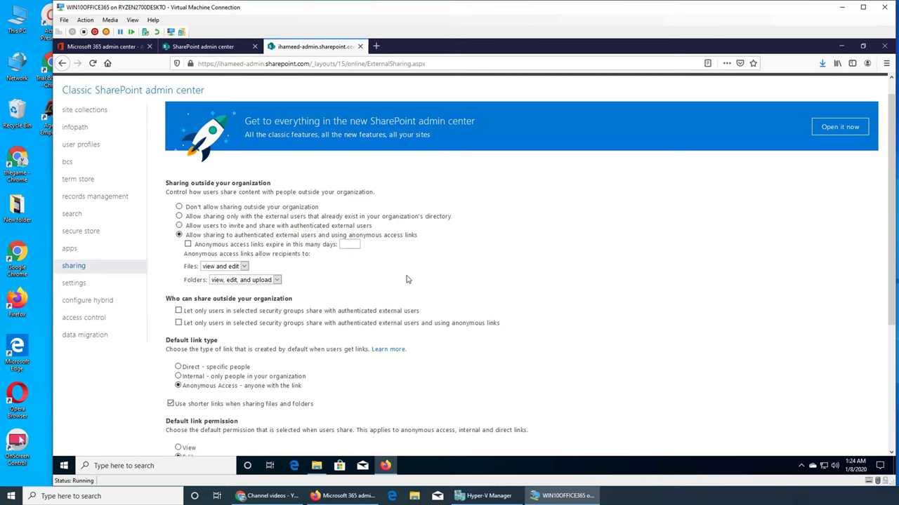
scroll(407, 279, down, 3)
scroll(407, 279, down, 1)
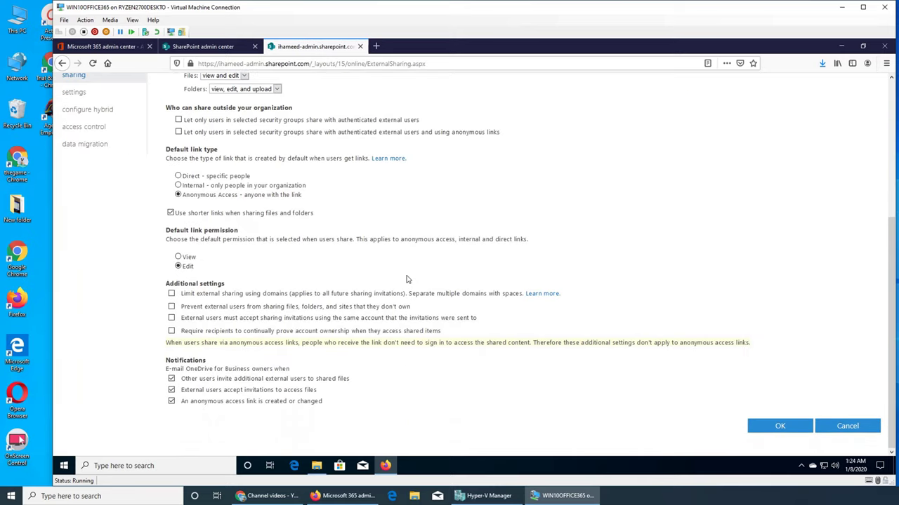
scroll(408, 279, up, 3)
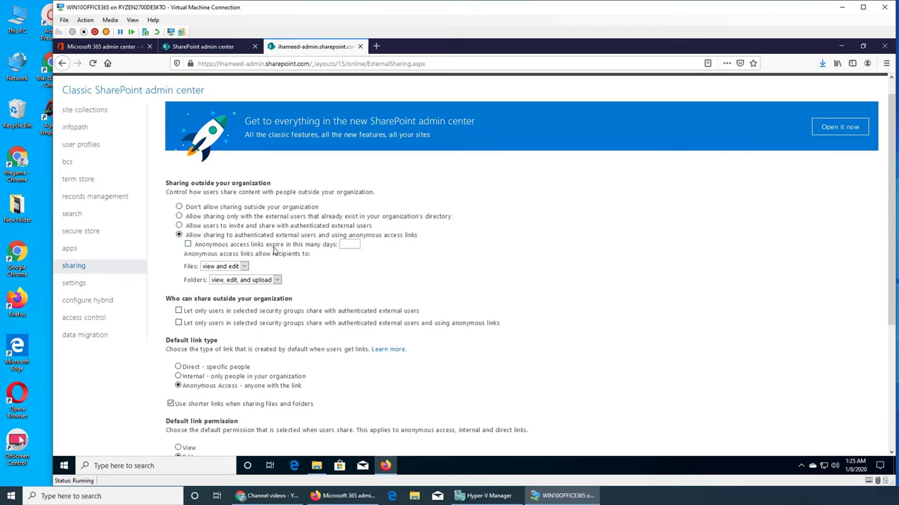
Compare the sharing settings in the new SharePoint admin center with those on the classic sharing page.
click(217, 49)
scroll(424, 239, up, 3)
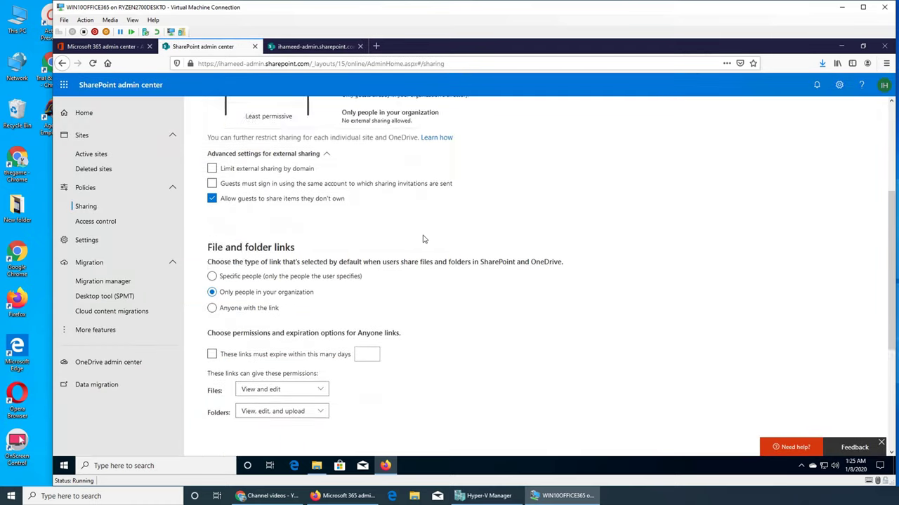
scroll(424, 239, up, 3)
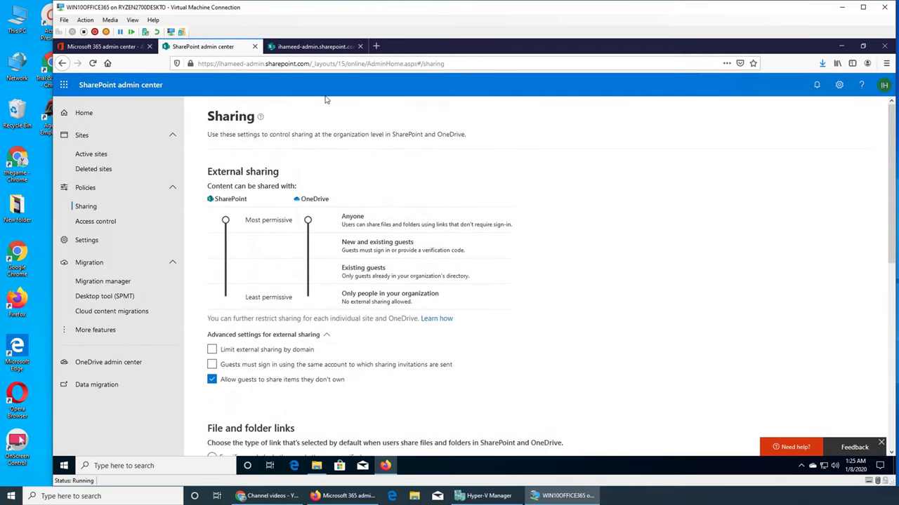
click(317, 46)
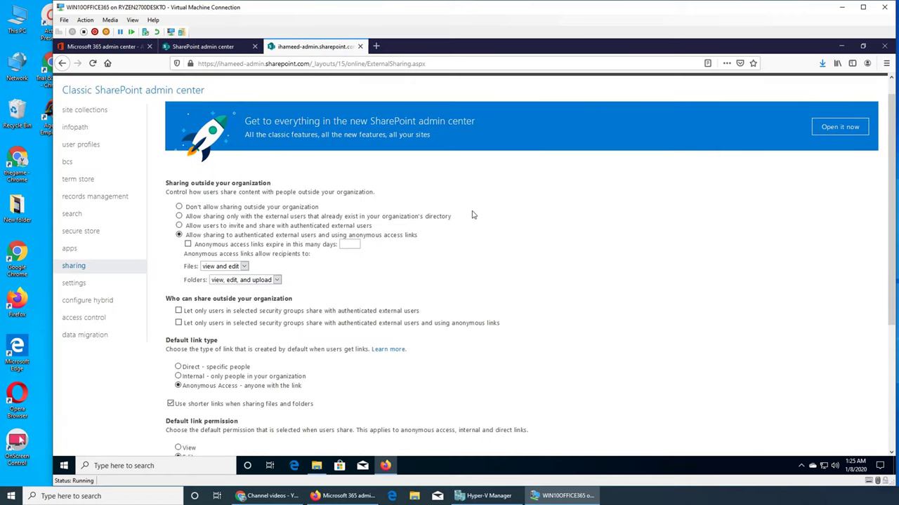
scroll(472, 215, down, 3)
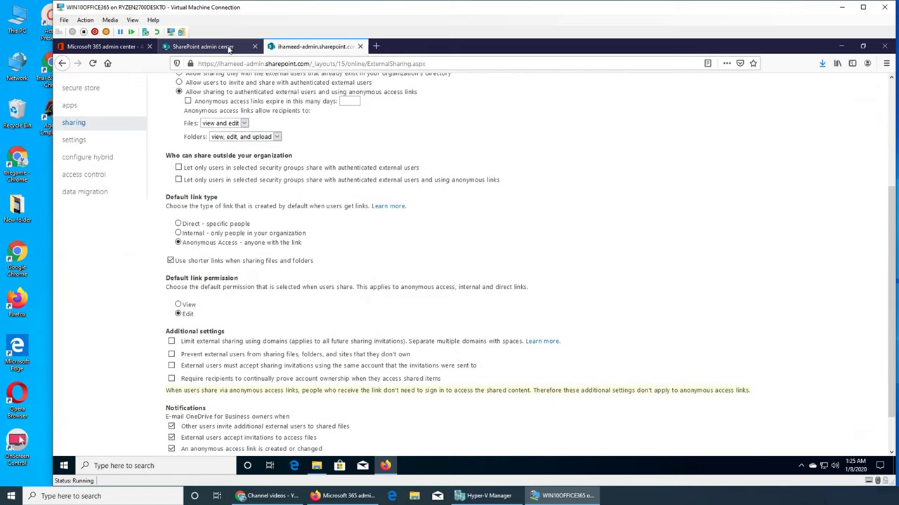
click(229, 50)
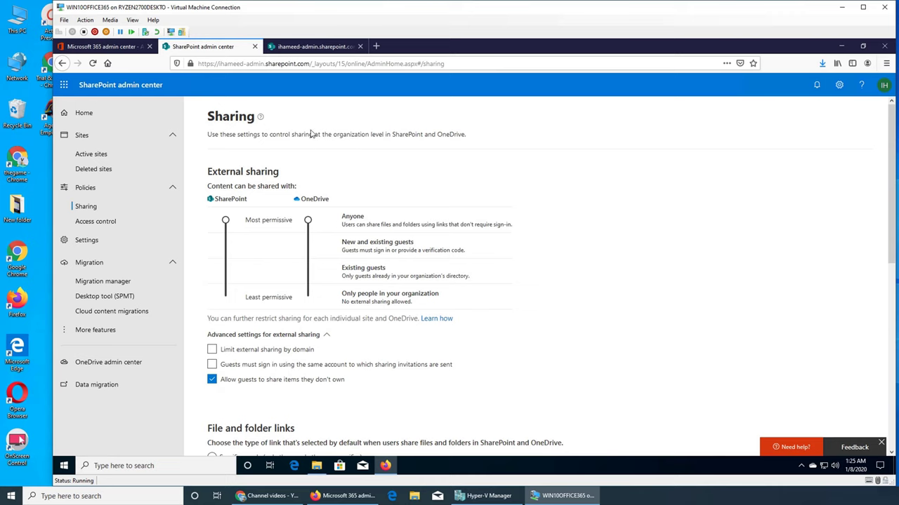
click(309, 49)
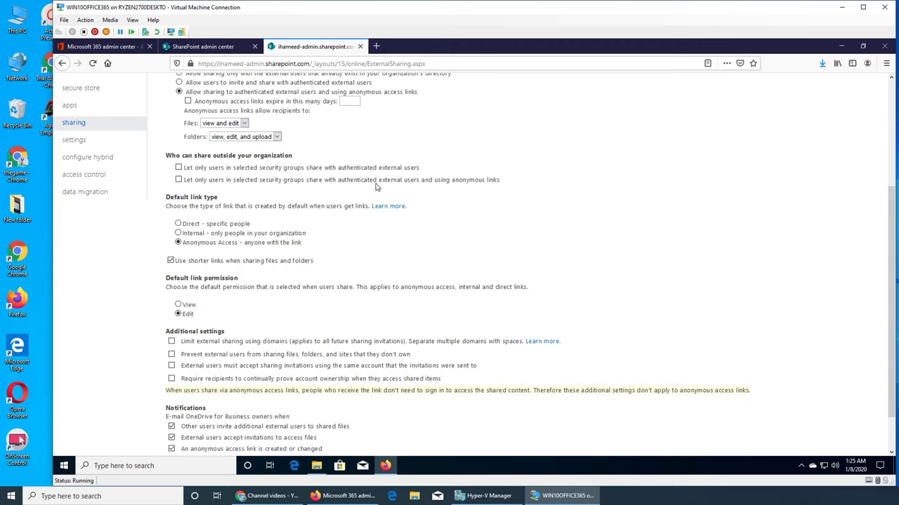
scroll(444, 194, down, 2)
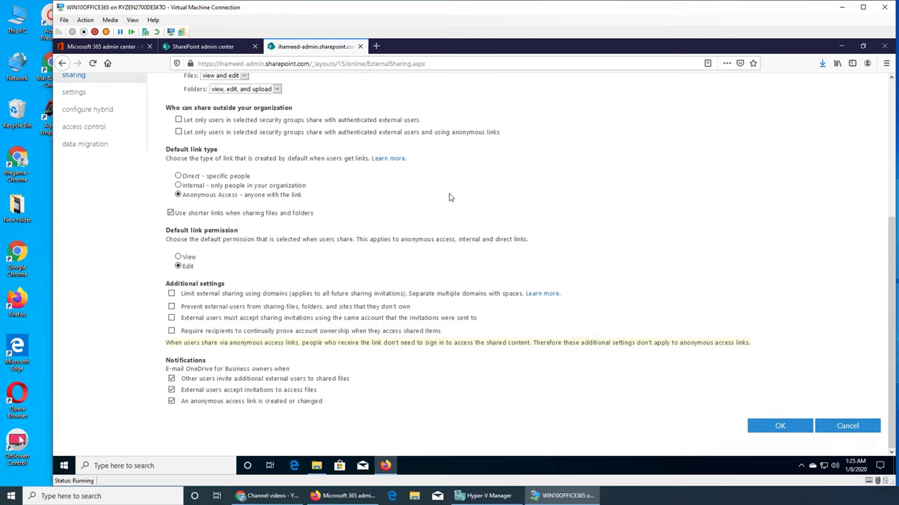
Compare the external sharing and default link options in the new admin center with the classic sharing page.
click(210, 48)
scroll(343, 309, down, 3)
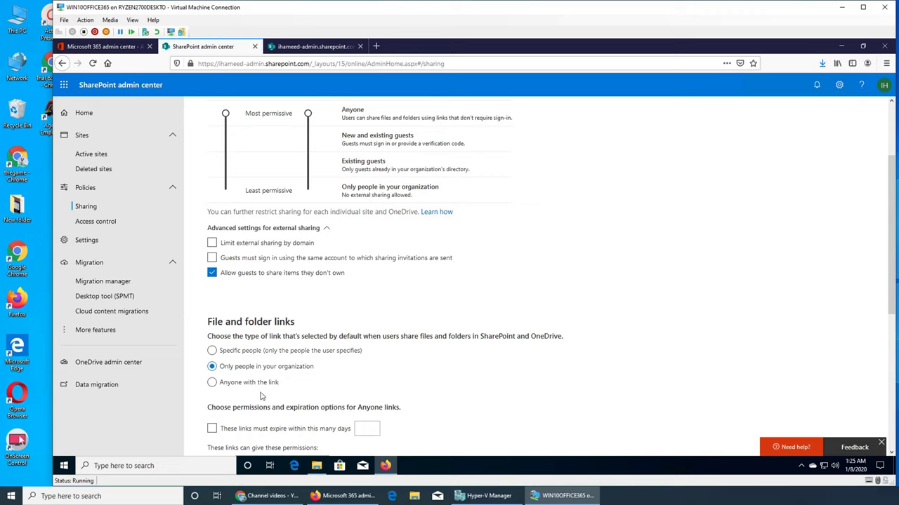
click(314, 47)
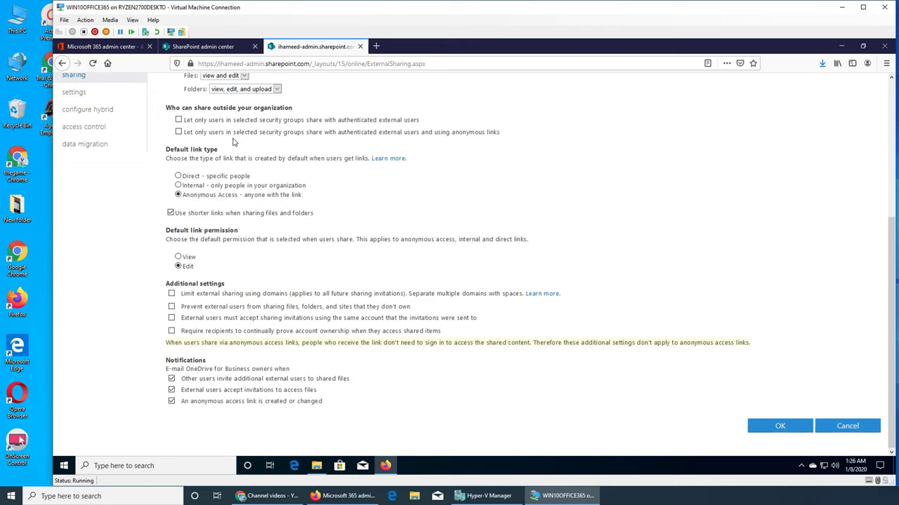
Restrict sharing with authenticated external users to selected security groups on the classic page, and turn the restriction back off.
scroll(287, 190, up, 2)
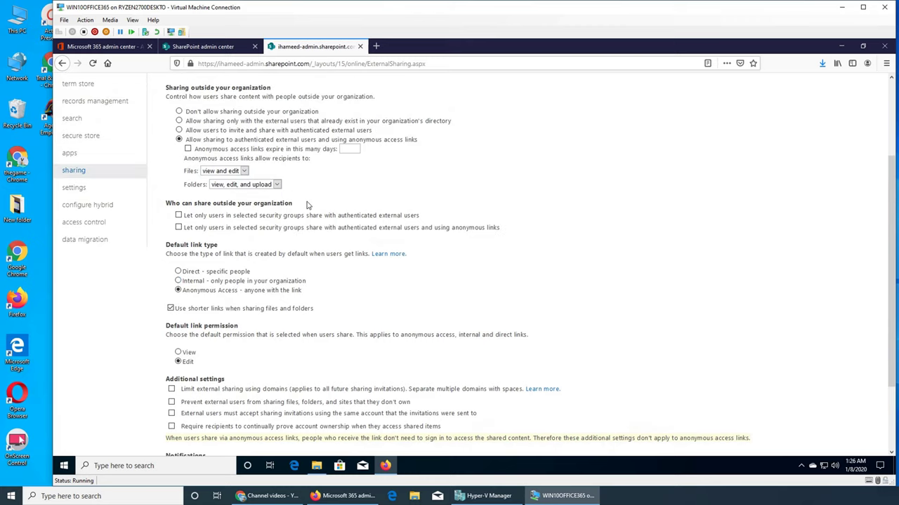
scroll(307, 207, down, 1)
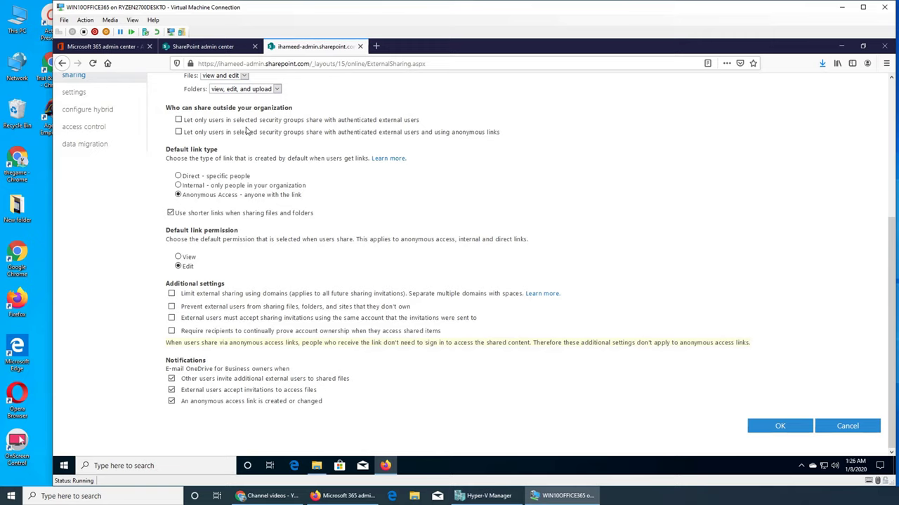
click(179, 120)
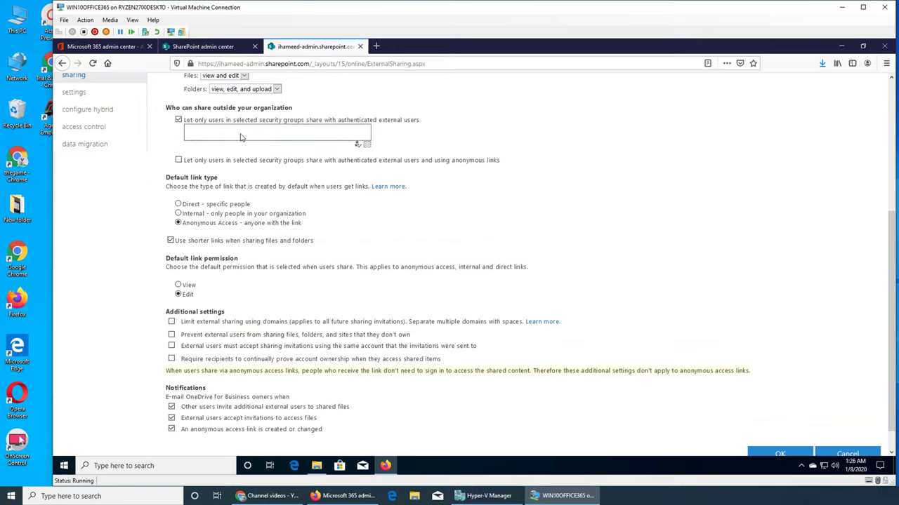
click(179, 120)
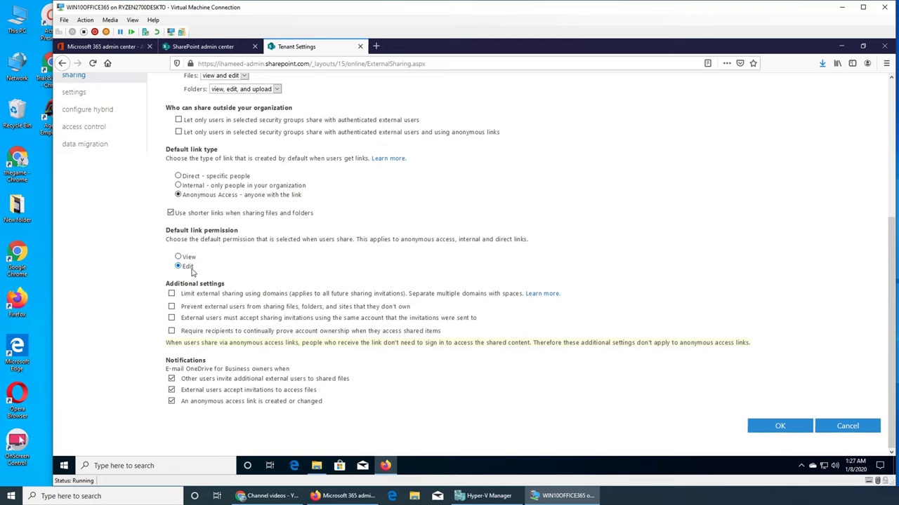
Check which of the classic page's default link permission and additional settings are also offered on the new sharing page.
click(217, 48)
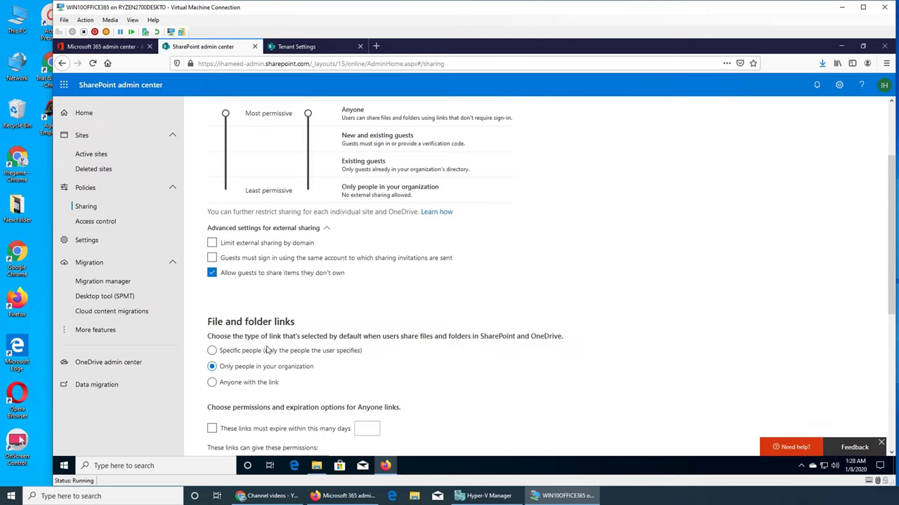
scroll(394, 344, down, 4)
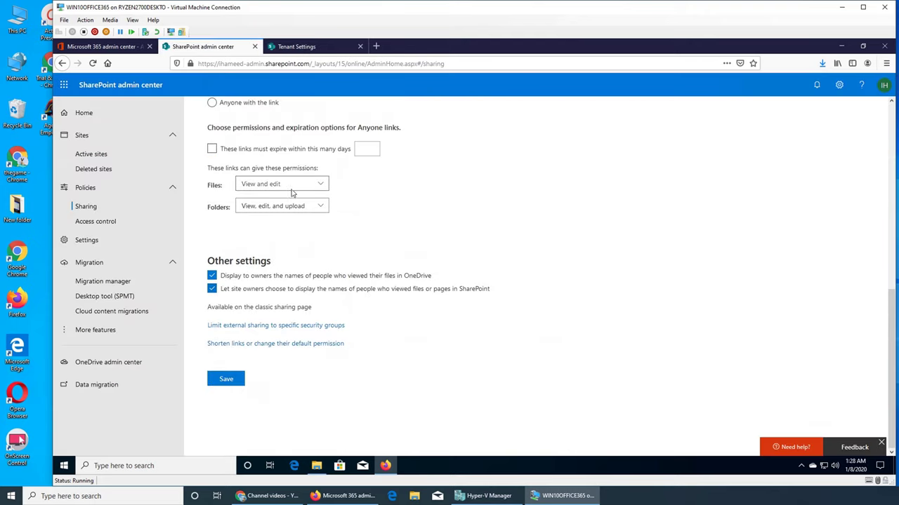
click(298, 47)
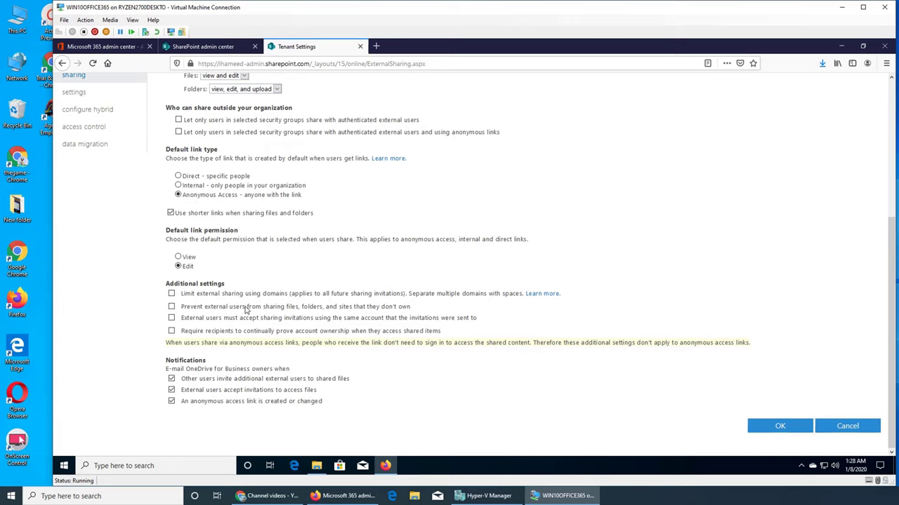
click(200, 47)
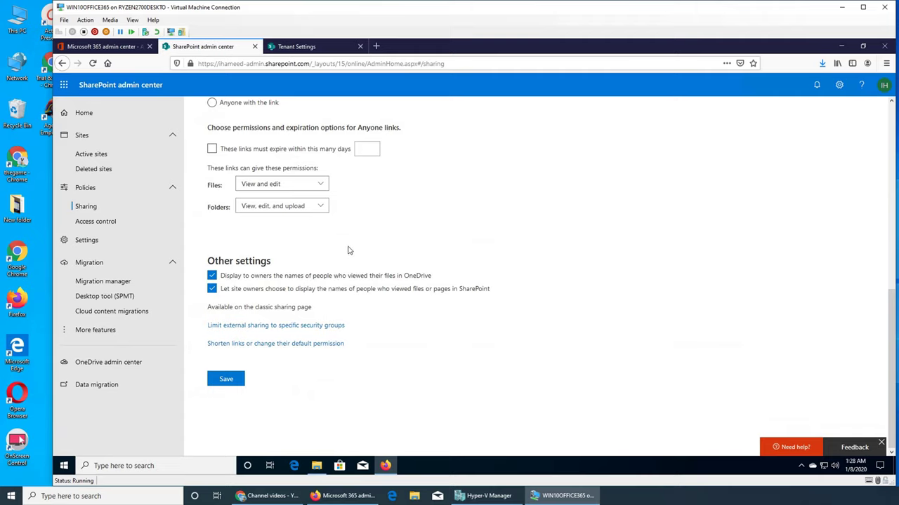
scroll(347, 250, up, 2)
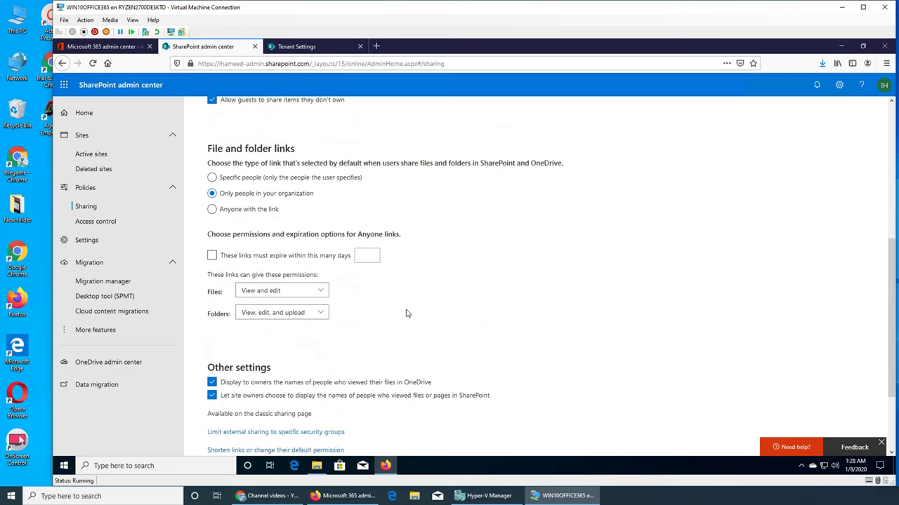
scroll(406, 313, up, 3)
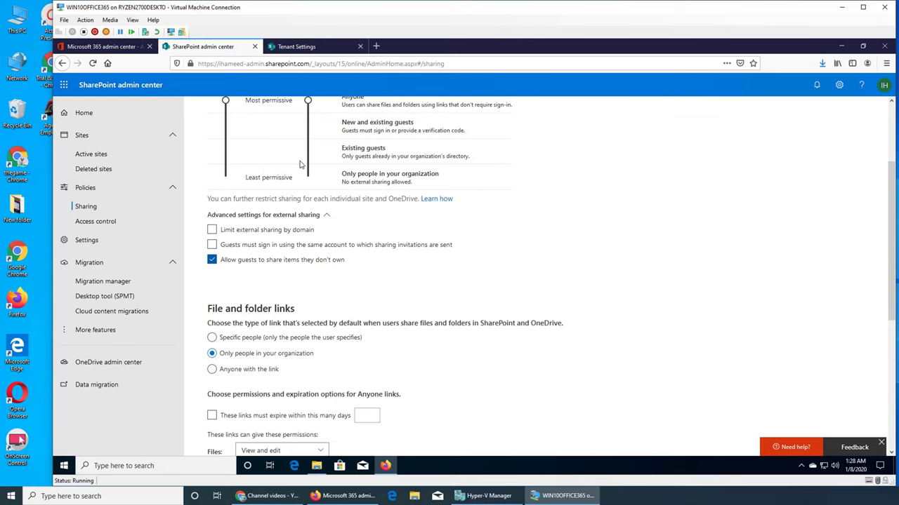
click(315, 49)
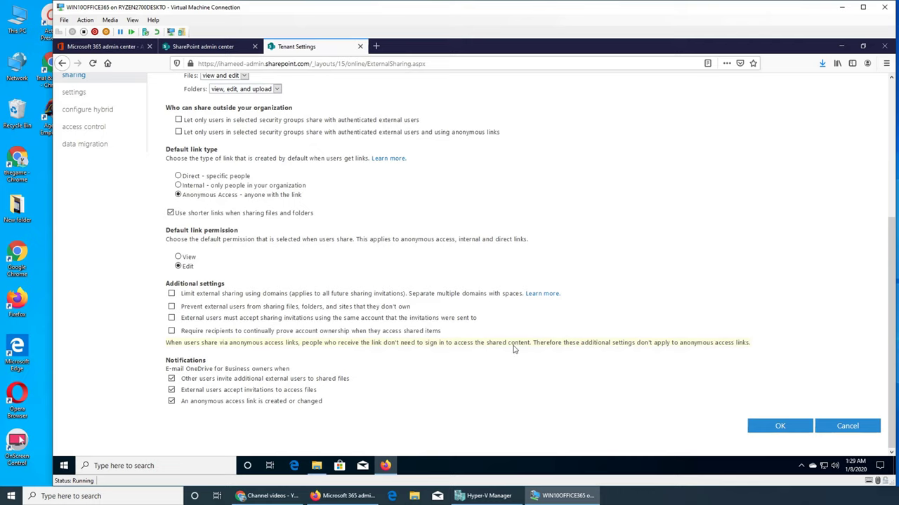
Read the classic page's note on how the additional settings relate to anonymous access links, and close the classic page.
double_click(698, 344)
click(676, 355)
click(360, 47)
Open the classic page for shortening links or changing their default permission, review its settings, and close it.
scroll(476, 354, down, 4)
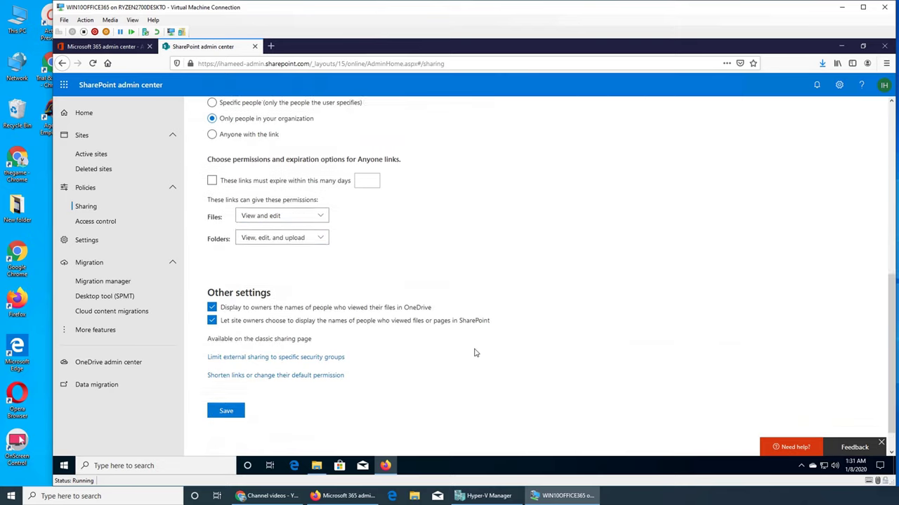
click(291, 344)
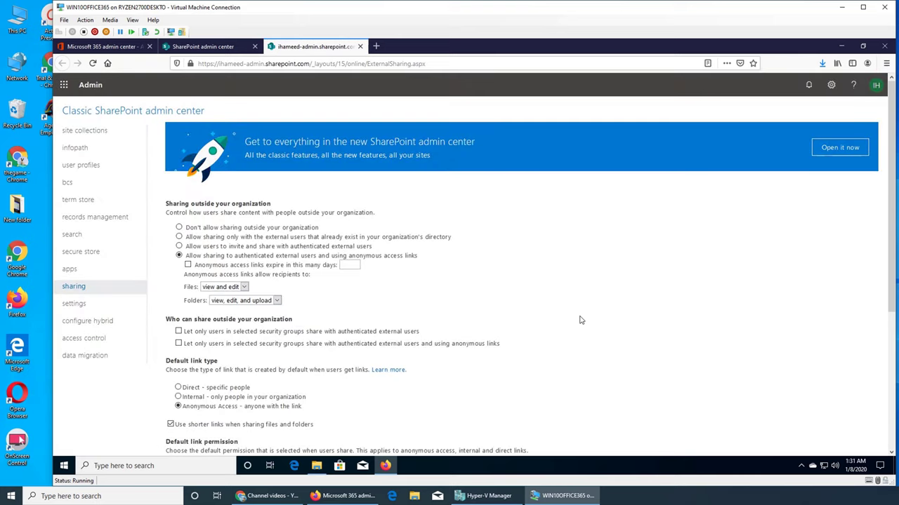
scroll(578, 323, down, 3)
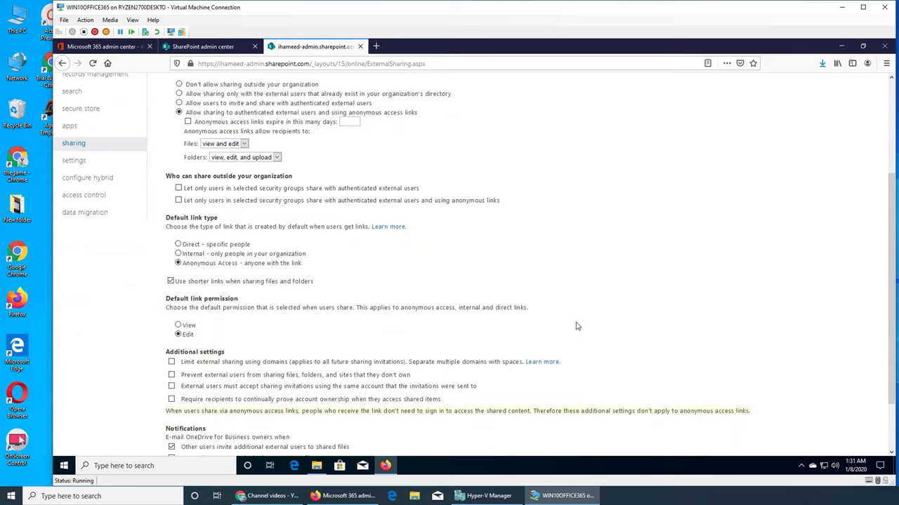
scroll(475, 307, down, 2)
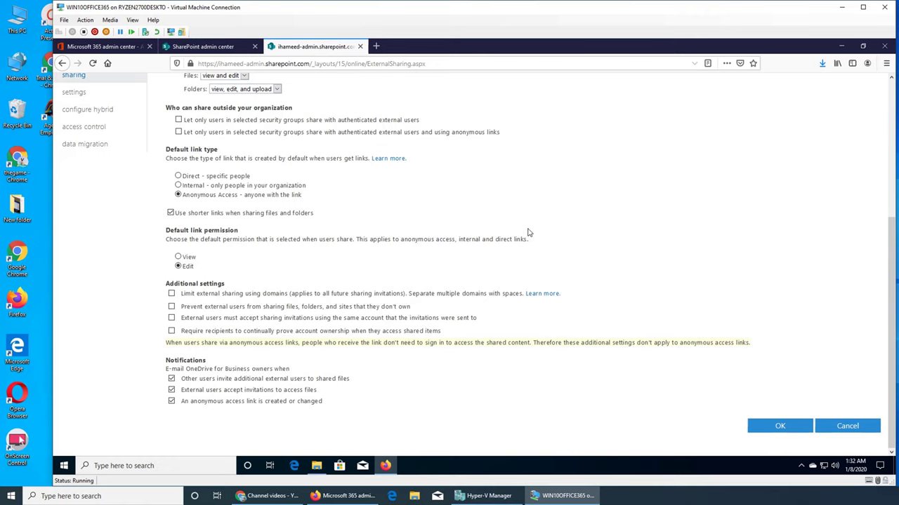
click(361, 47)
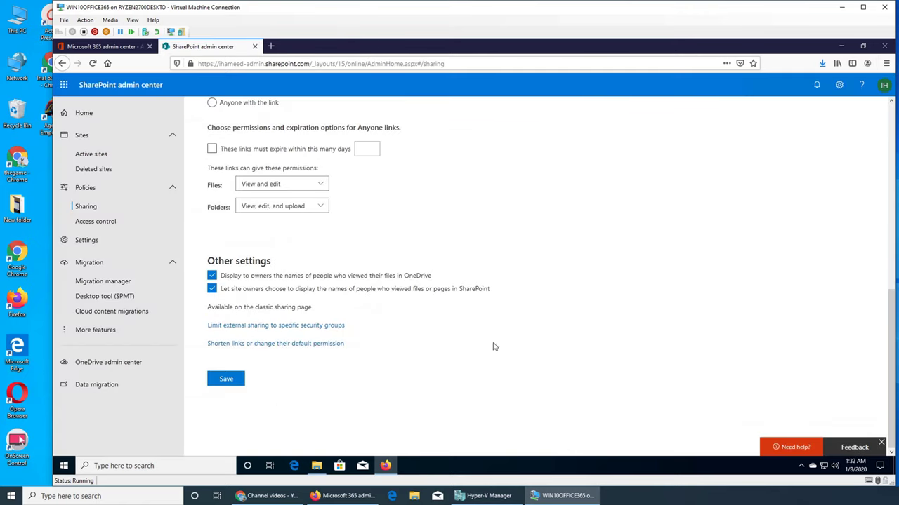
Open the access control policies and view the requirements for the unmanaged devices setting.
scroll(513, 323, up, 3)
scroll(514, 323, up, 3)
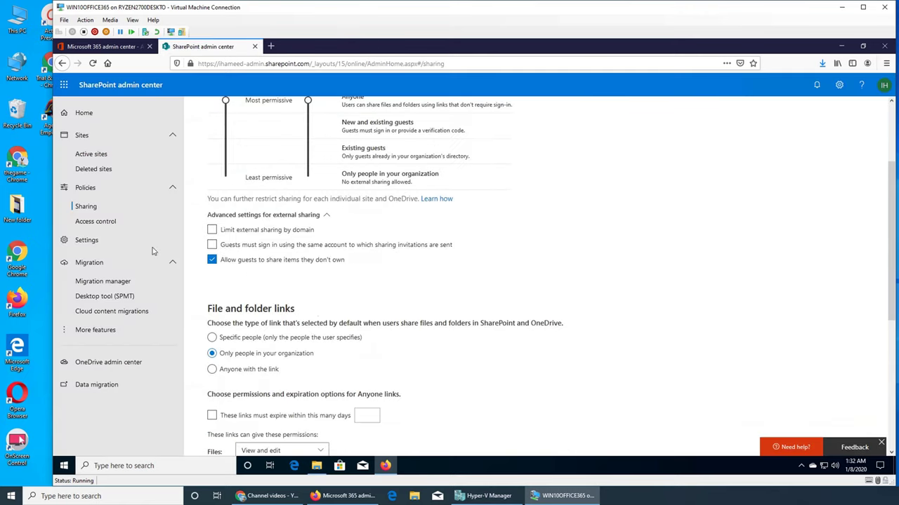
click(122, 222)
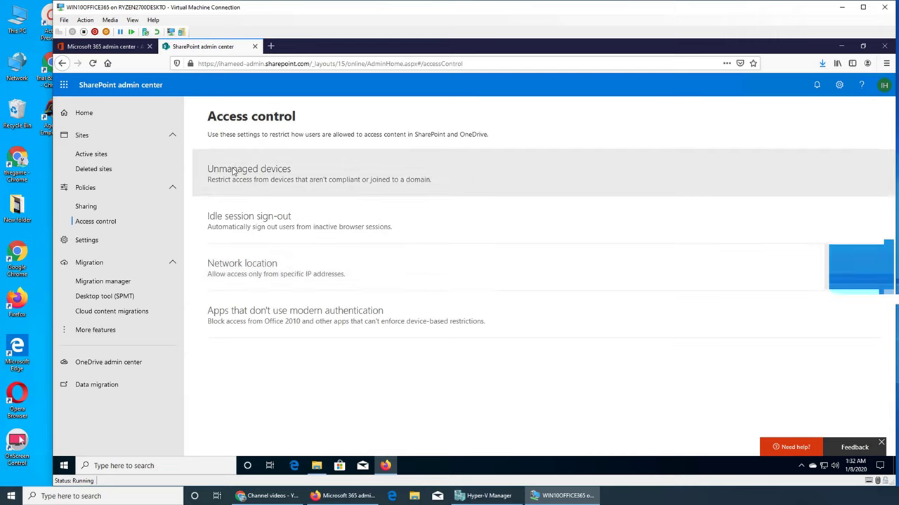
click(255, 175)
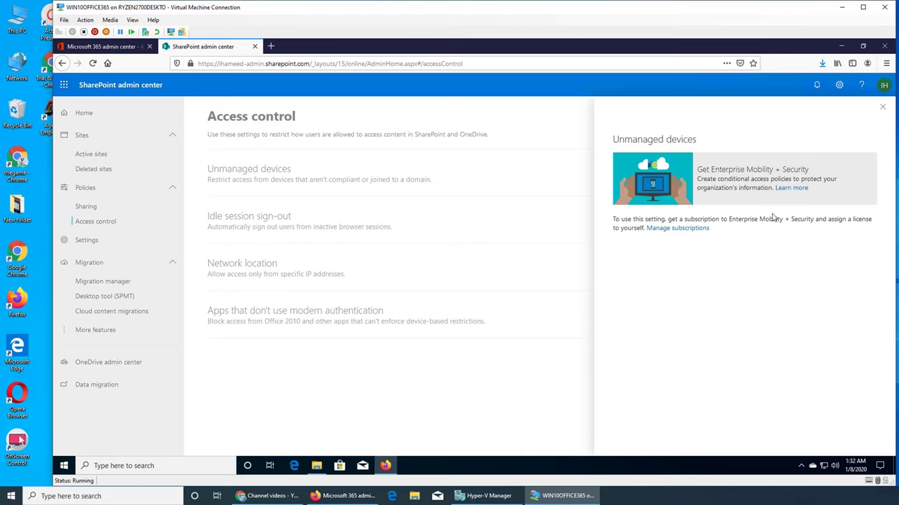
click(883, 107)
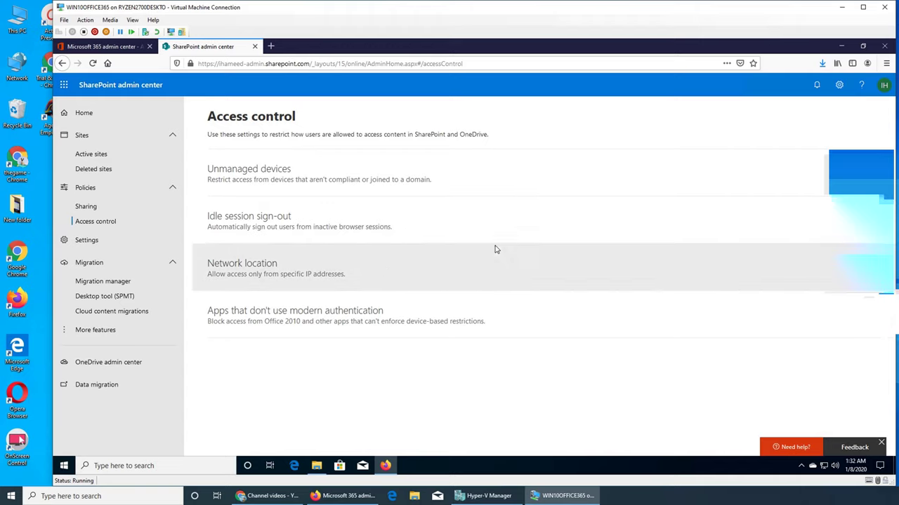
Reopen the unmanaged devices setting, look through the linked Microsoft Intune product page, and close both.
click(487, 144)
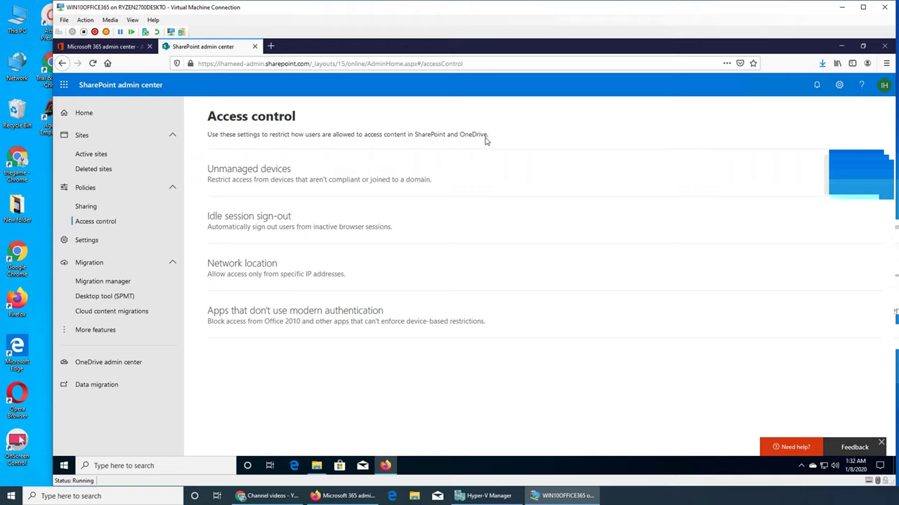
click(448, 173)
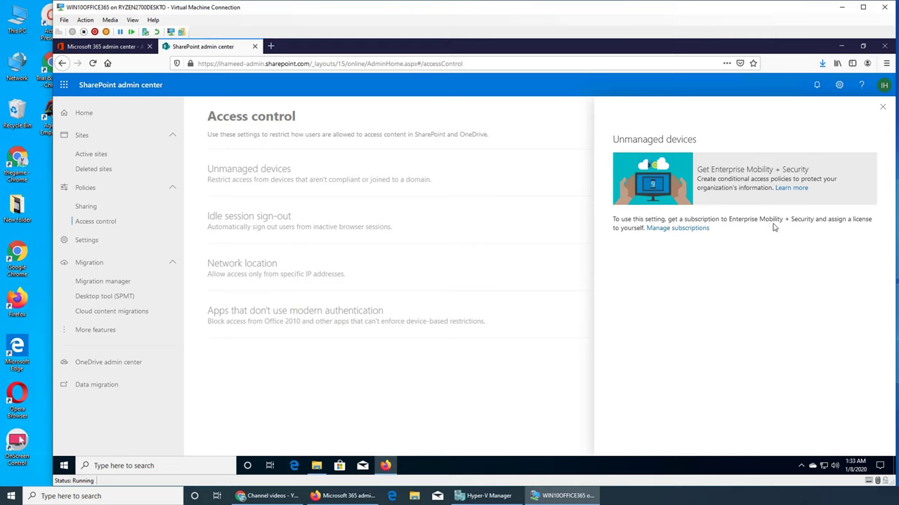
click(688, 233)
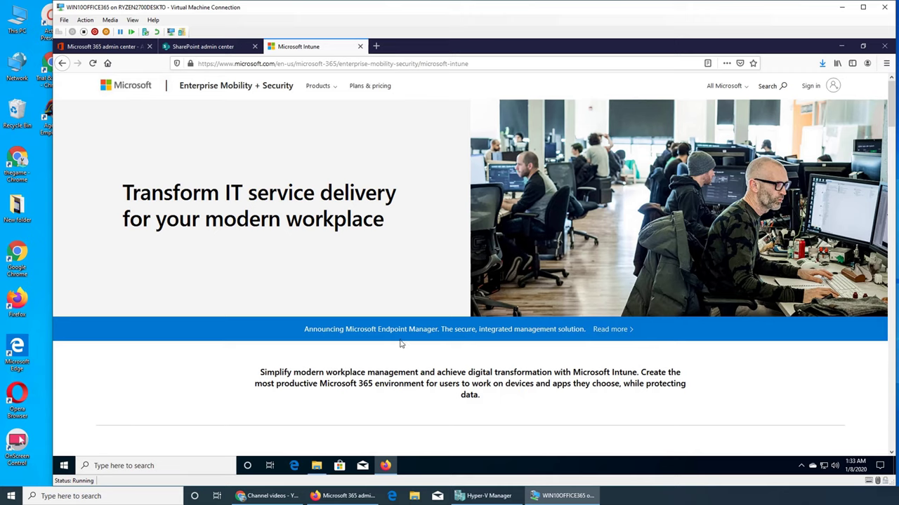
scroll(532, 339, down, 5)
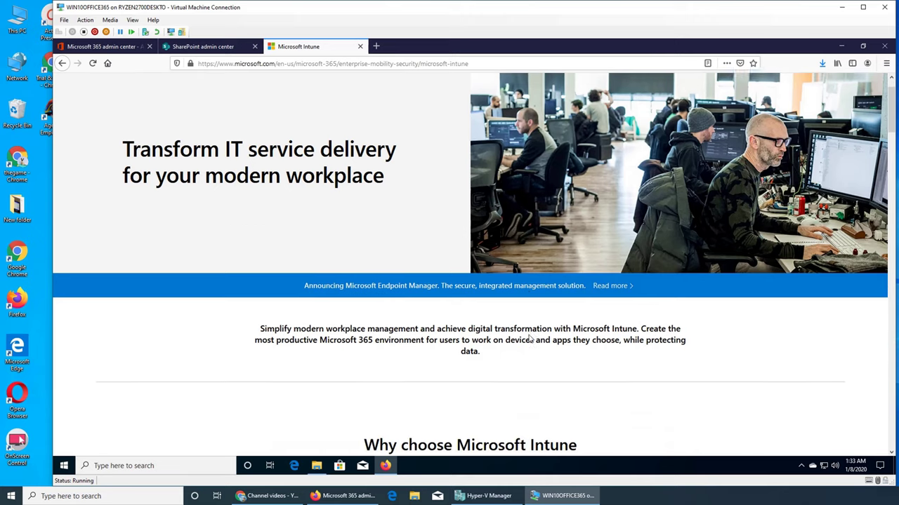
scroll(365, 359, down, 4)
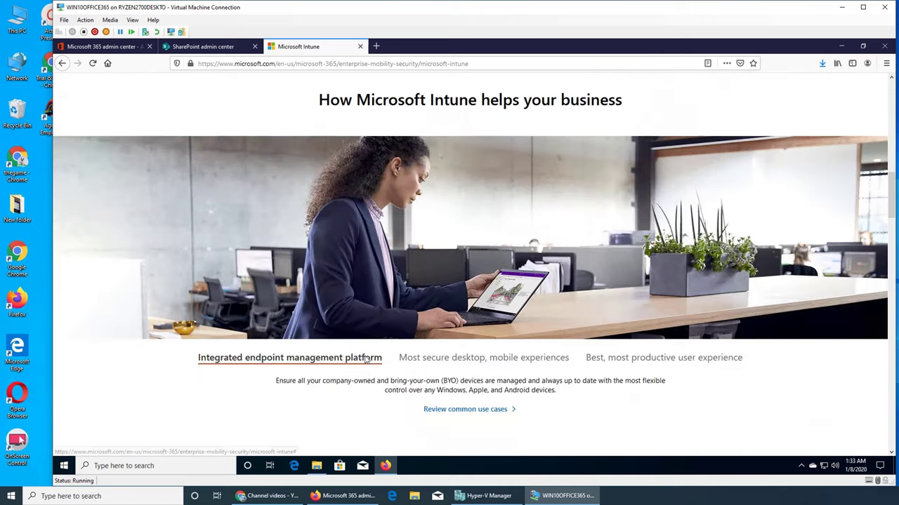
scroll(366, 360, up, 10)
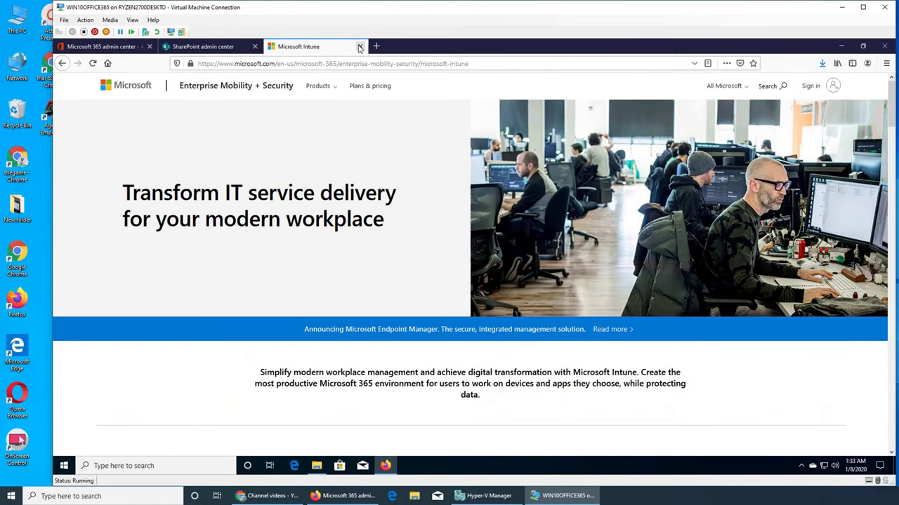
click(360, 47)
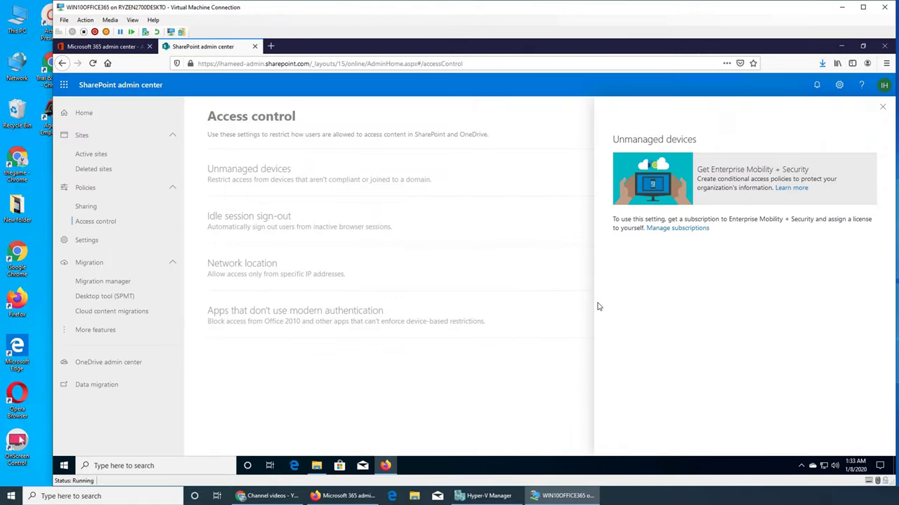
click(882, 110)
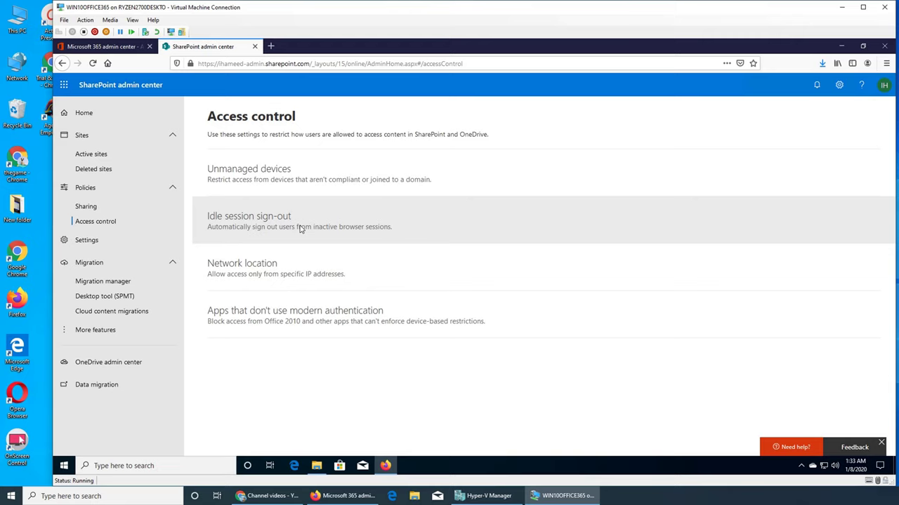
Turn on automatic idle session sign-out for inactive users after 15 minutes and save the policy.
click(301, 229)
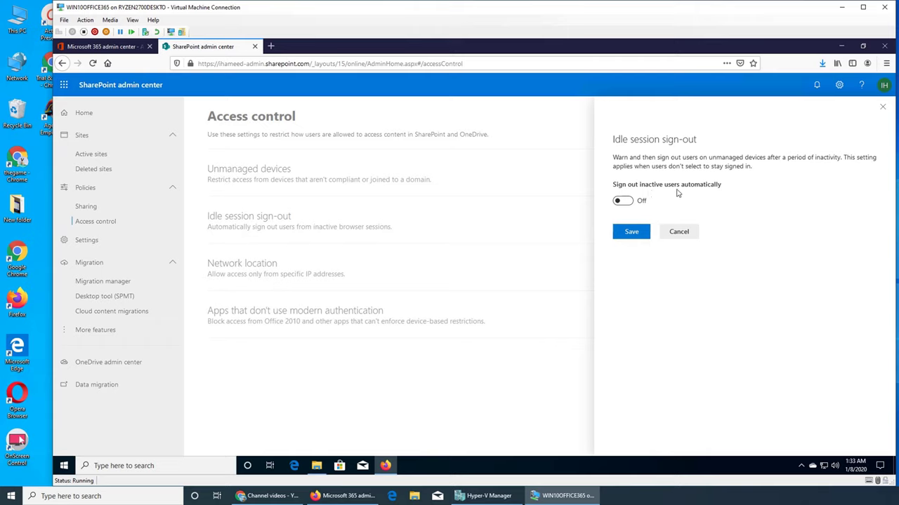
click(620, 201)
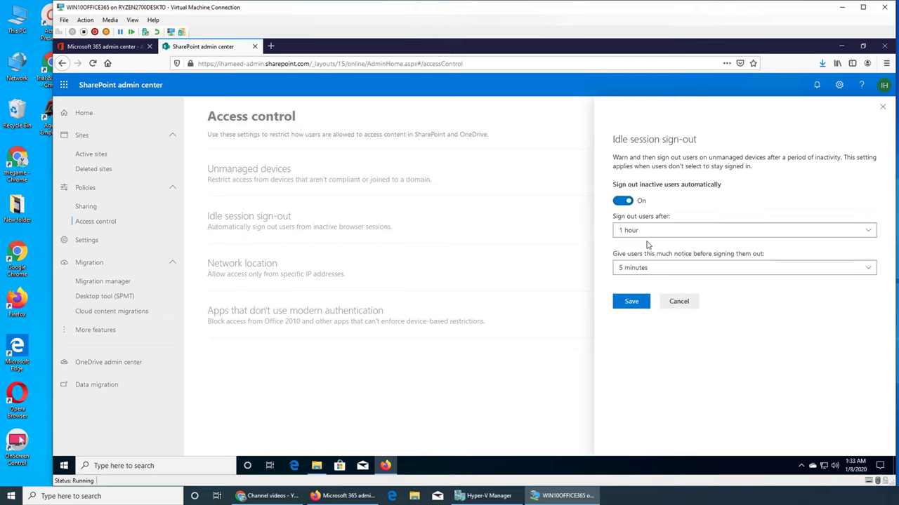
click(638, 236)
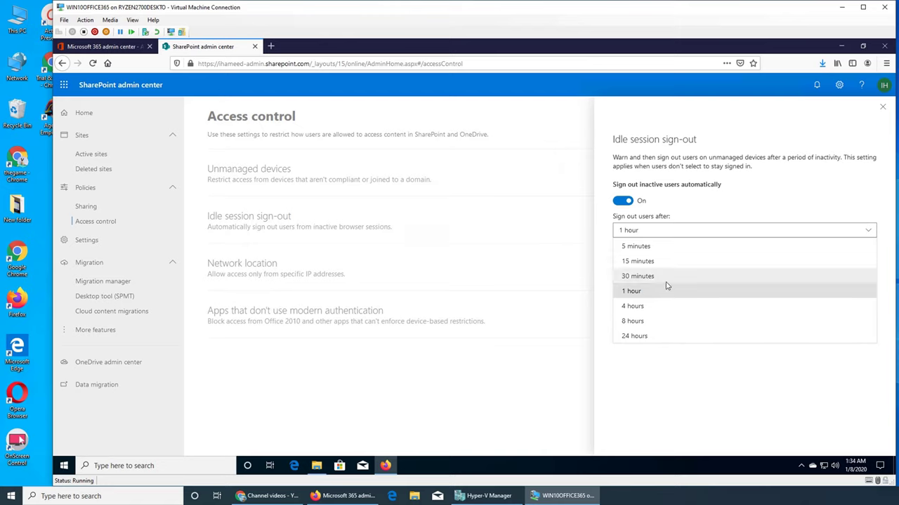
click(654, 264)
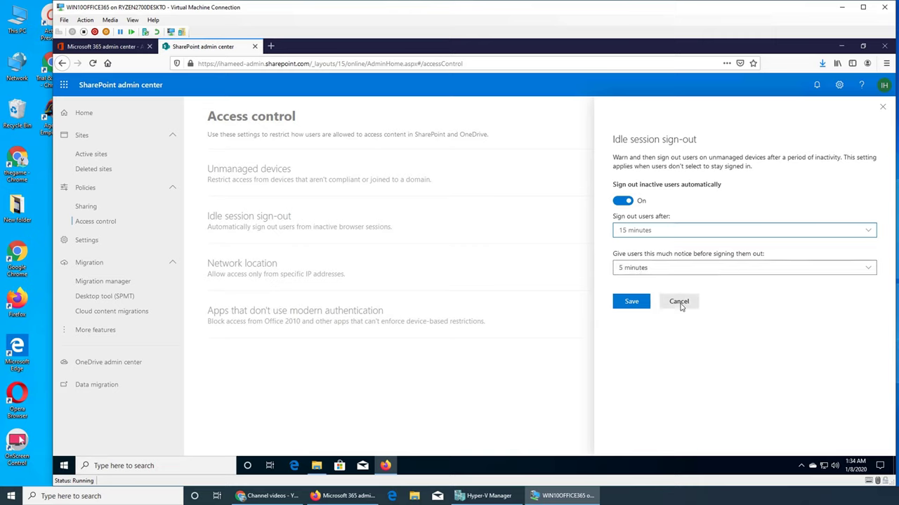
click(631, 303)
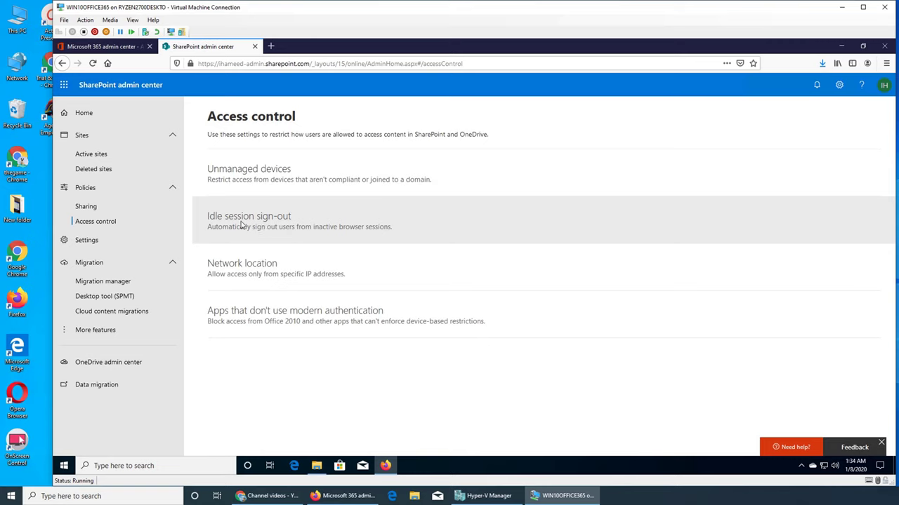
Open the network location policy, switch on access only from specific IP address ranges to view its entry options, and cancel the change.
click(238, 277)
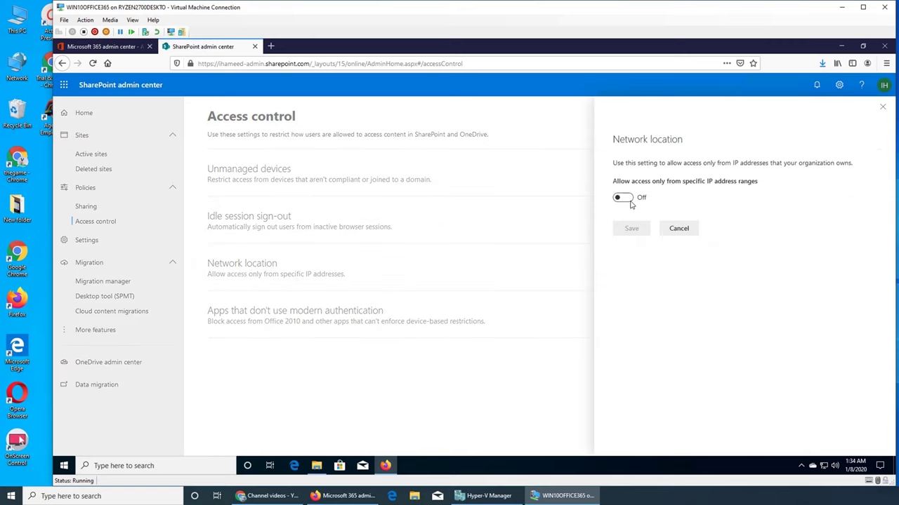
click(622, 198)
click(661, 308)
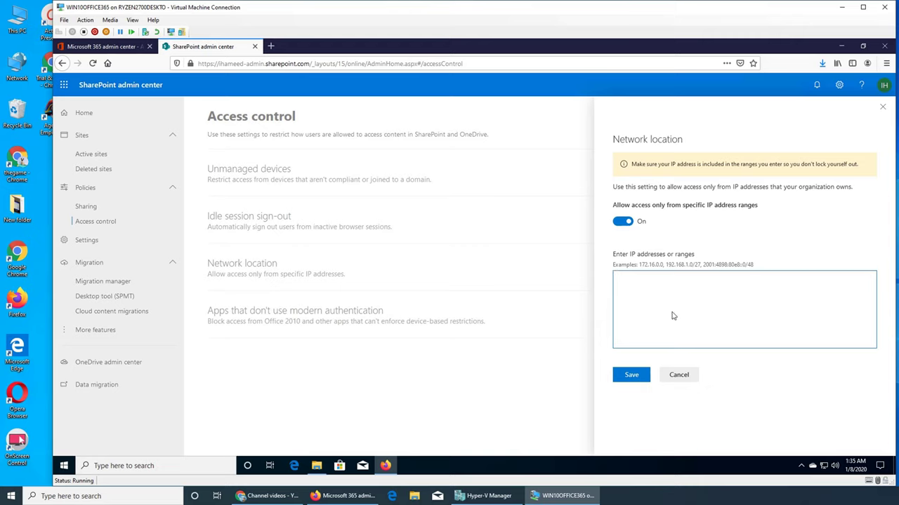
click(678, 375)
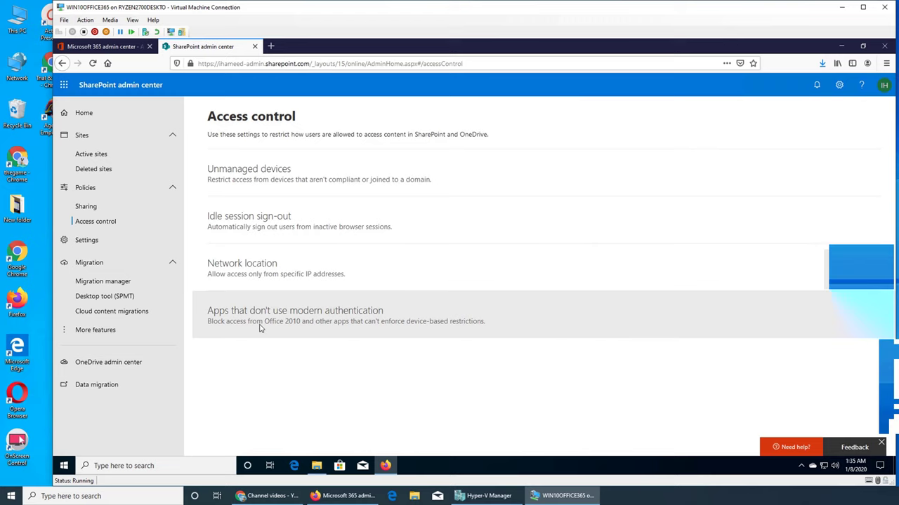
Block access from apps that don't use modern authentication and save the policy.
click(260, 327)
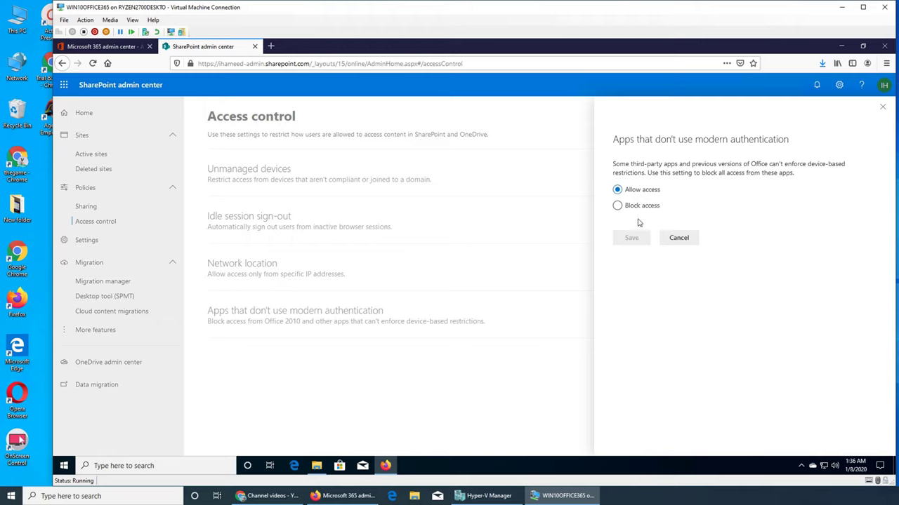
click(631, 205)
click(634, 190)
click(637, 206)
click(631, 238)
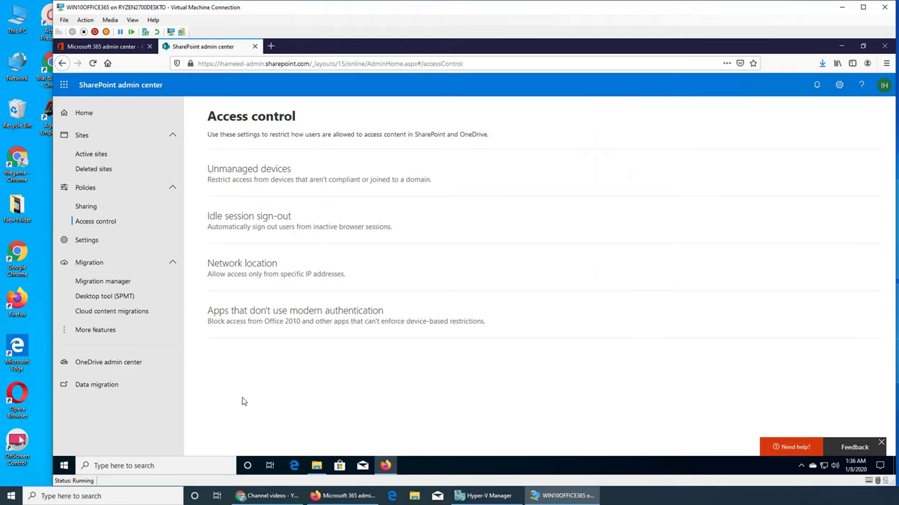
click(257, 222)
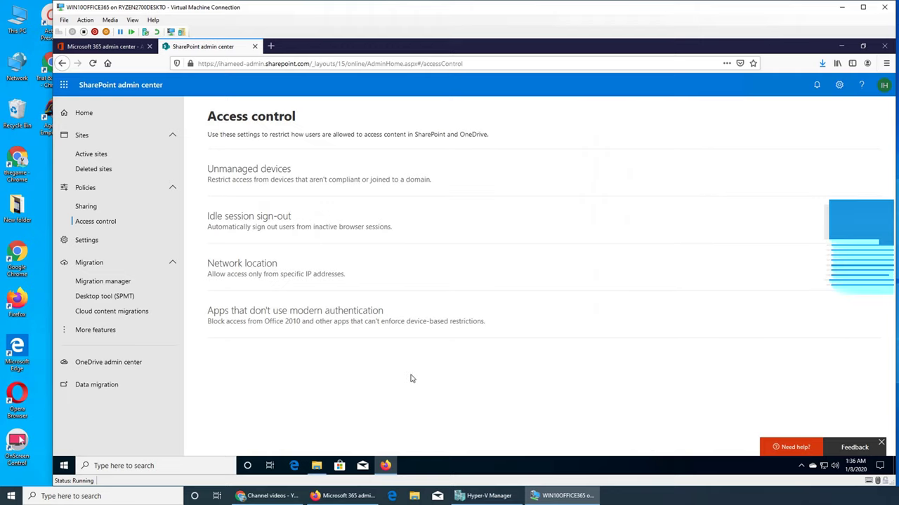